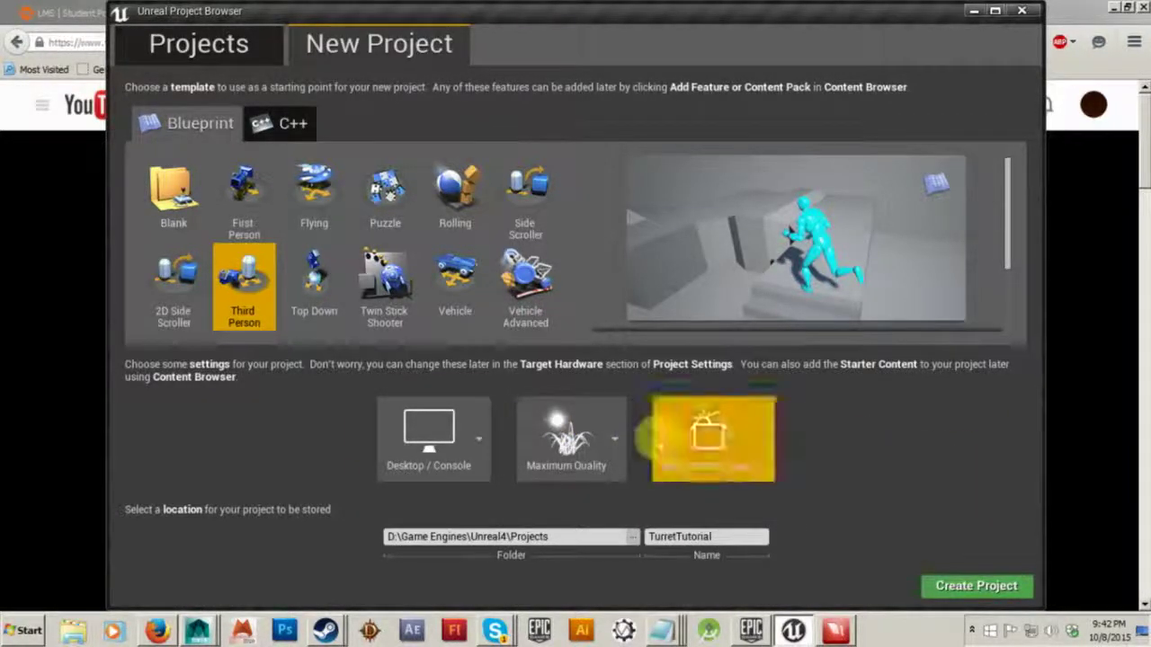
Step: Create the TurretTutorial project from the Third Person Blueprint template, keeping the With Starter Content option
left_click(711, 439)
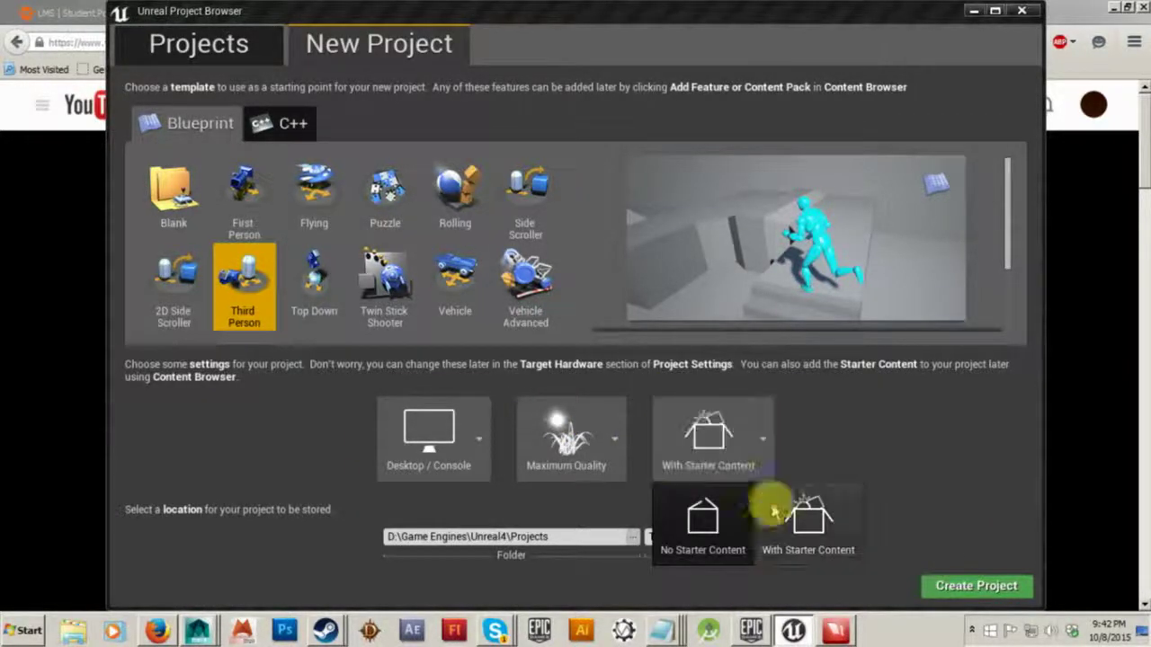
left_click(738, 446)
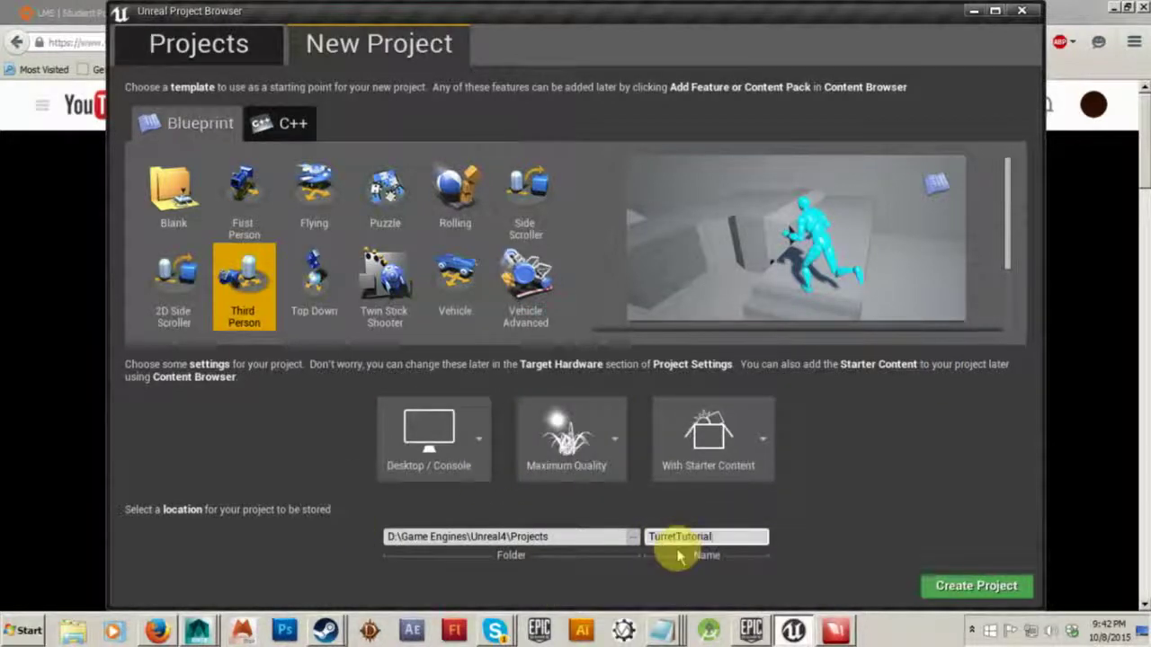
left_click(950, 585)
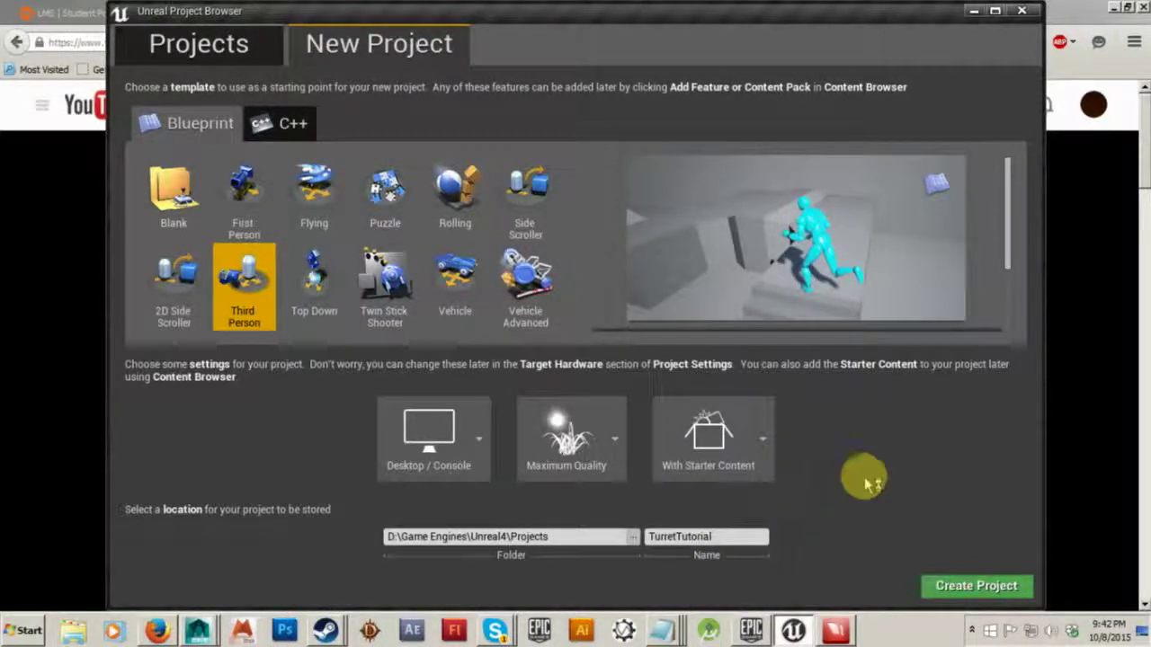
Step: Minimize the browser, Maya and Output Window so only the desktop remains in view
left_click(1121, 16)
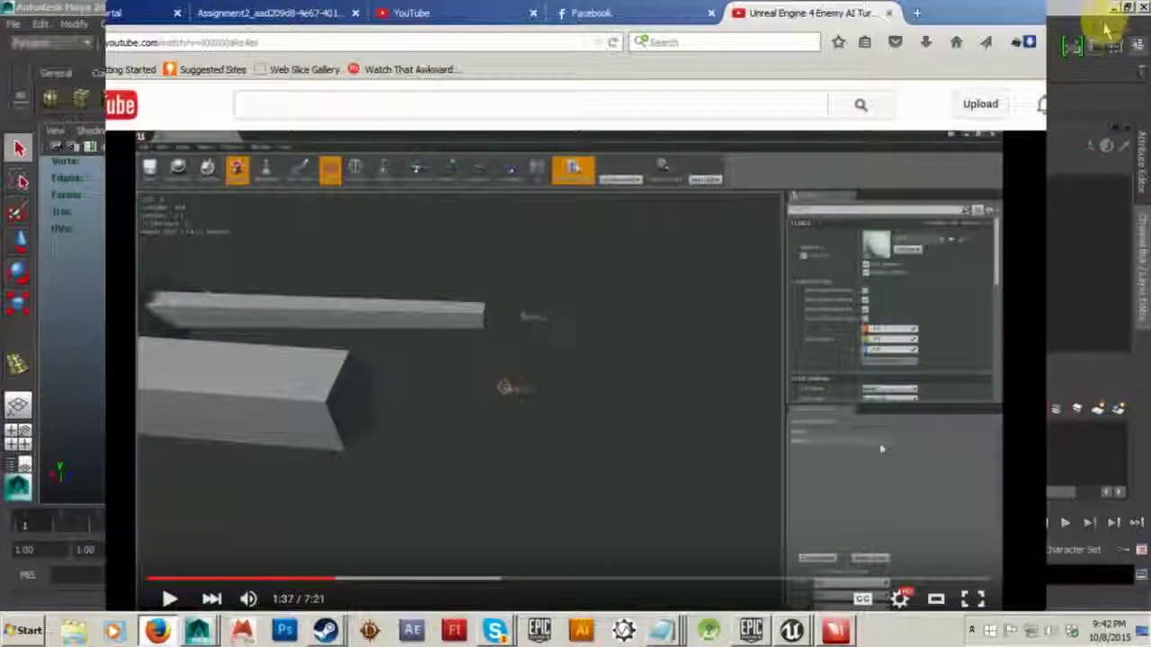
left_click(1023, 43)
left_click(1112, 8)
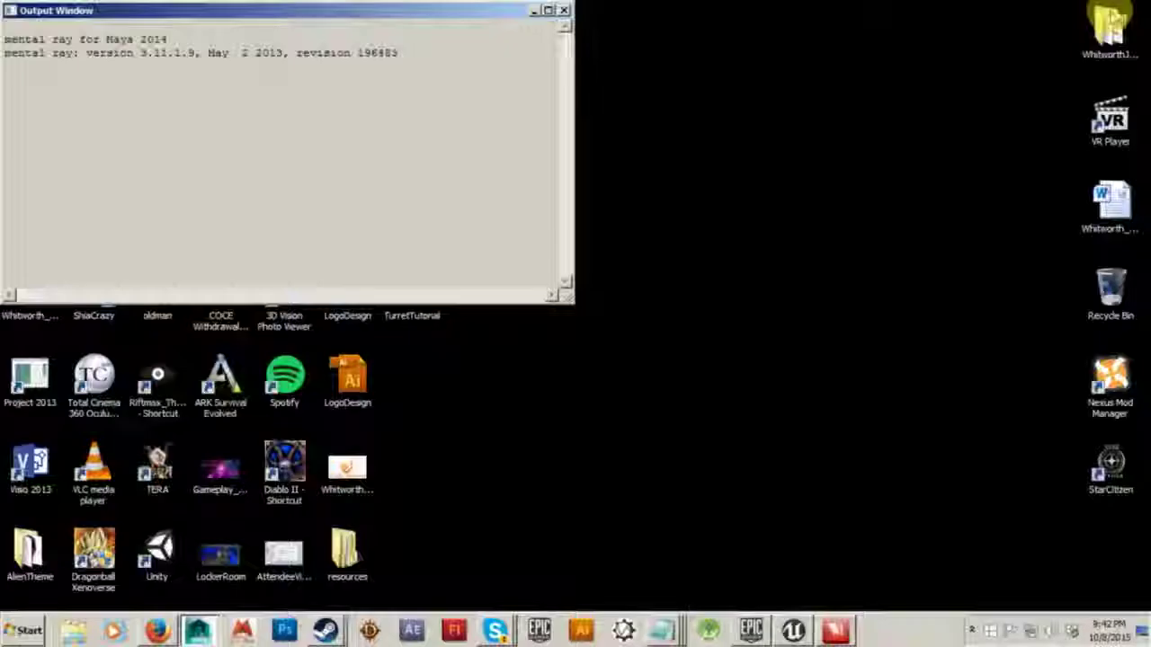
left_click(534, 11)
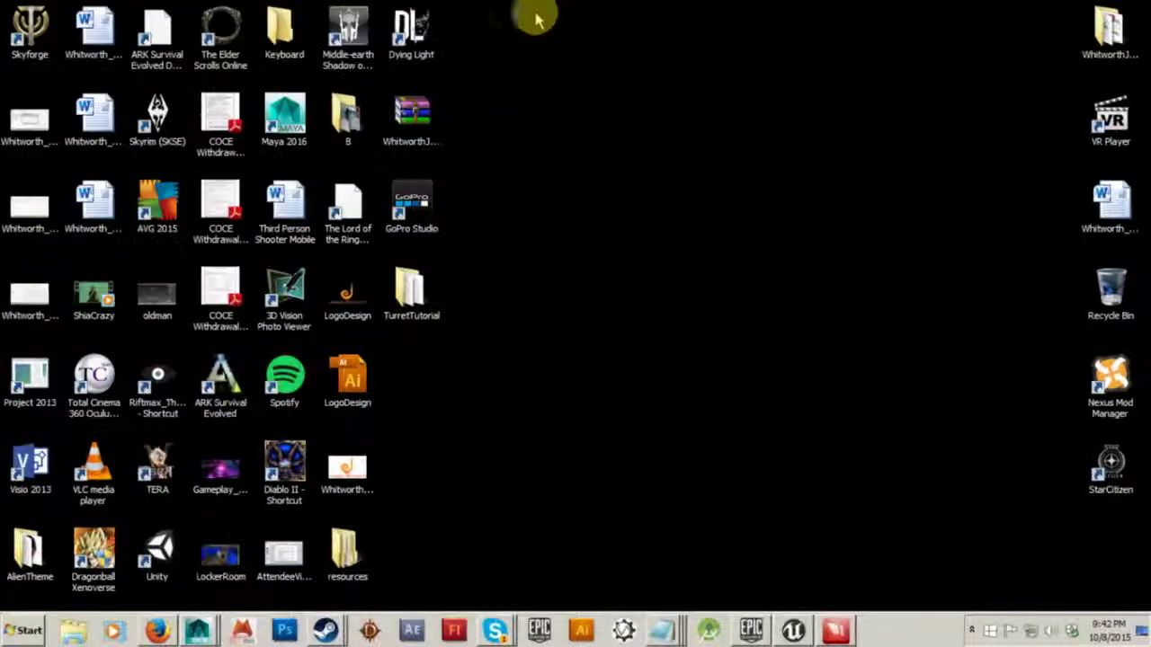
Step: Hide the desktop icons
right_click(745, 119)
mouse_move(887, 132)
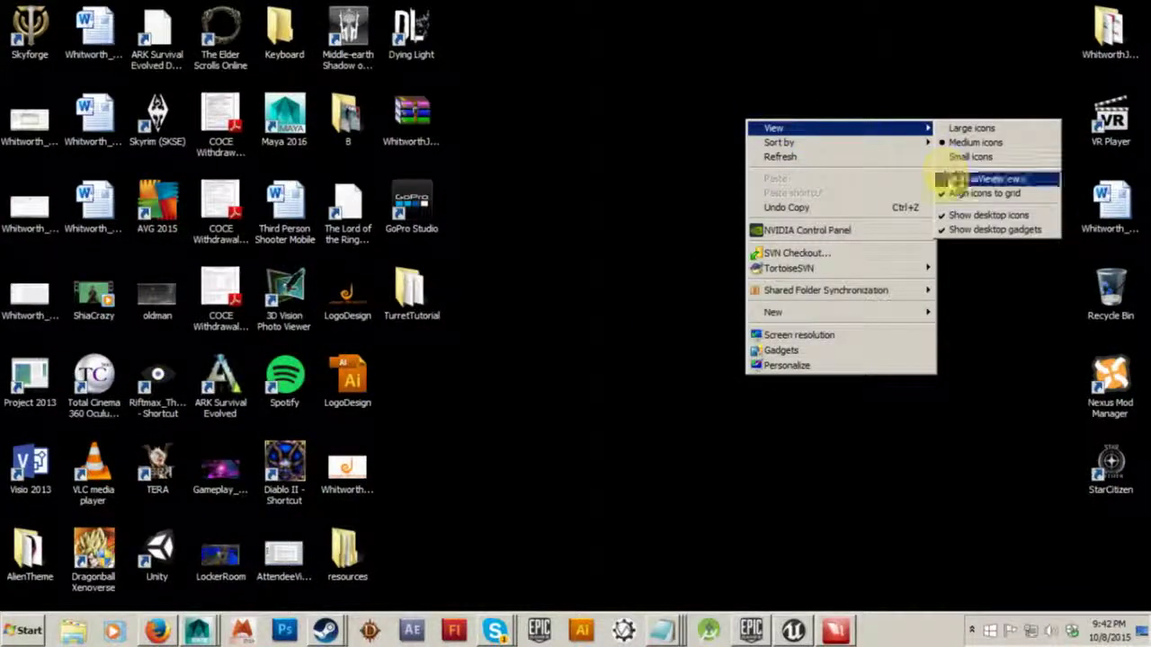
left_click(970, 215)
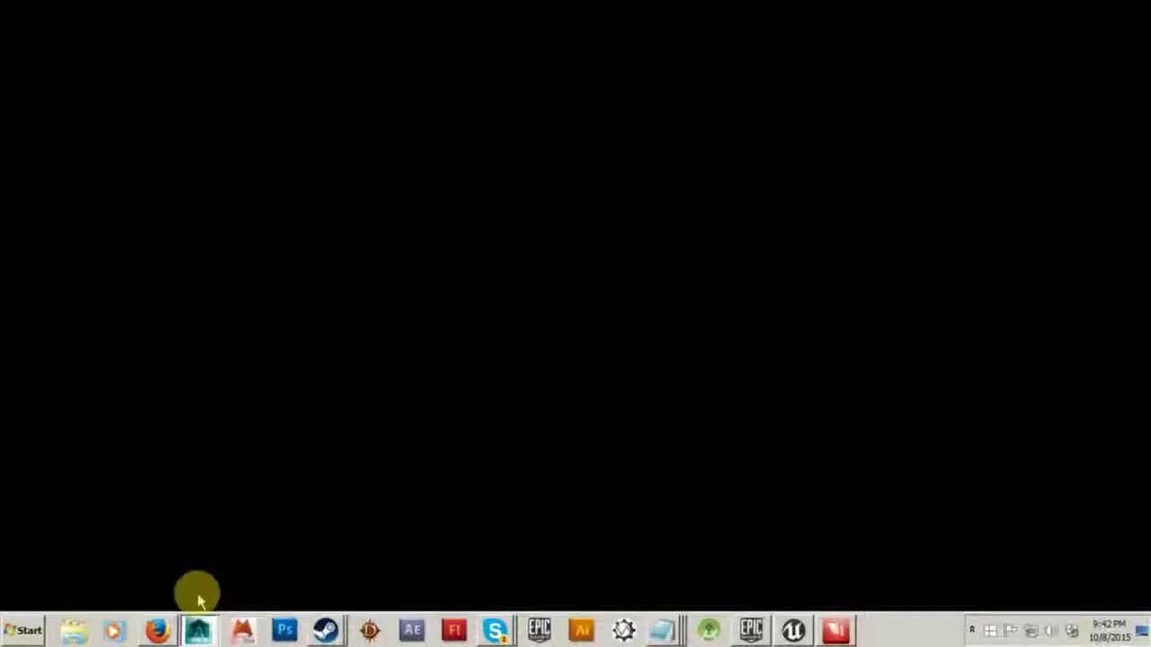
Step: Switch to Maya and select the turret gun mesh to examine its shape
left_click(199, 628)
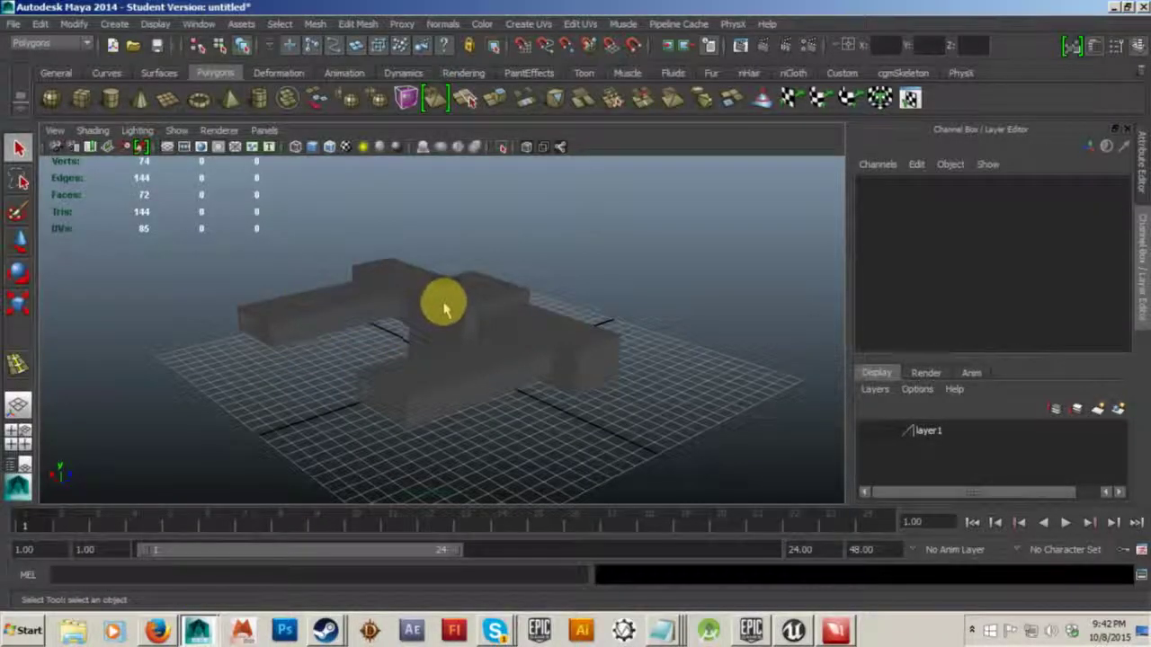
left_click(443, 309)
left_click(113, 419)
left_click_drag(114, 419, 406, 326, "alt")
left_click(403, 331)
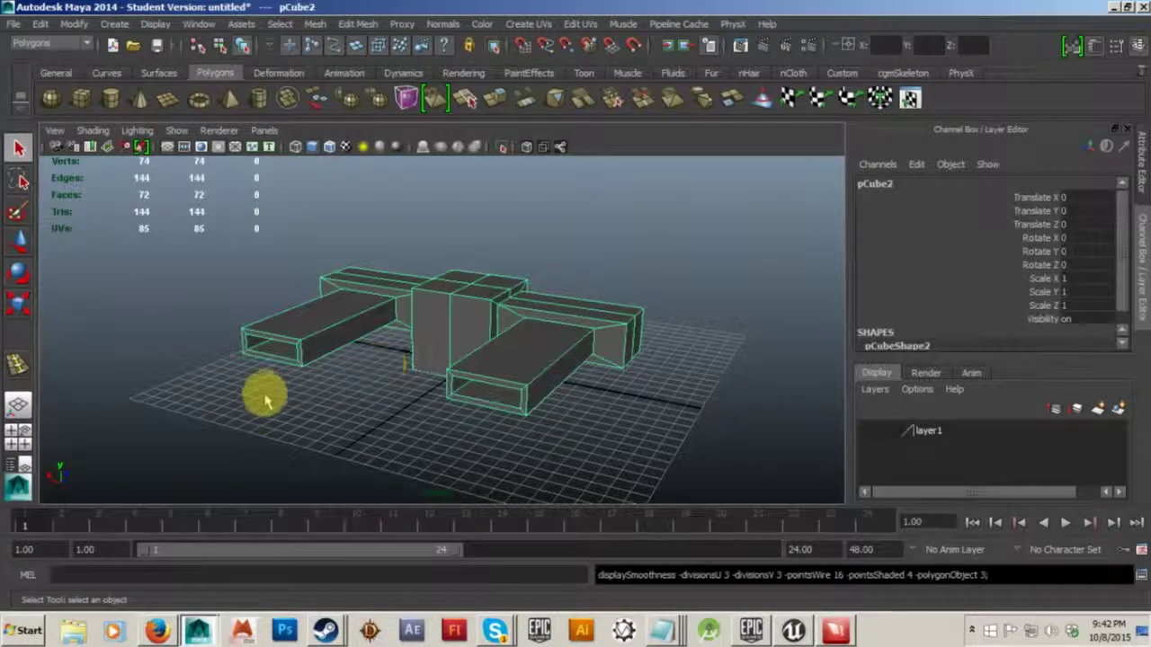
Step: Preview the turret gun mesh with smoothing, restore its unsmoothed display, and minimize Maya
key("3")
key("1")
key("3")
left_click(288, 427)
mouse_move(288, 426)
left_mouse_down("alt")
mouse_move(392, 412)
mouse_move(278, 417)
left_mouse_up("alt")
left_click(452, 336)
key("1")
left_click_drag(608, 418, 552, 405, "alt")
left_click(1116, 8)
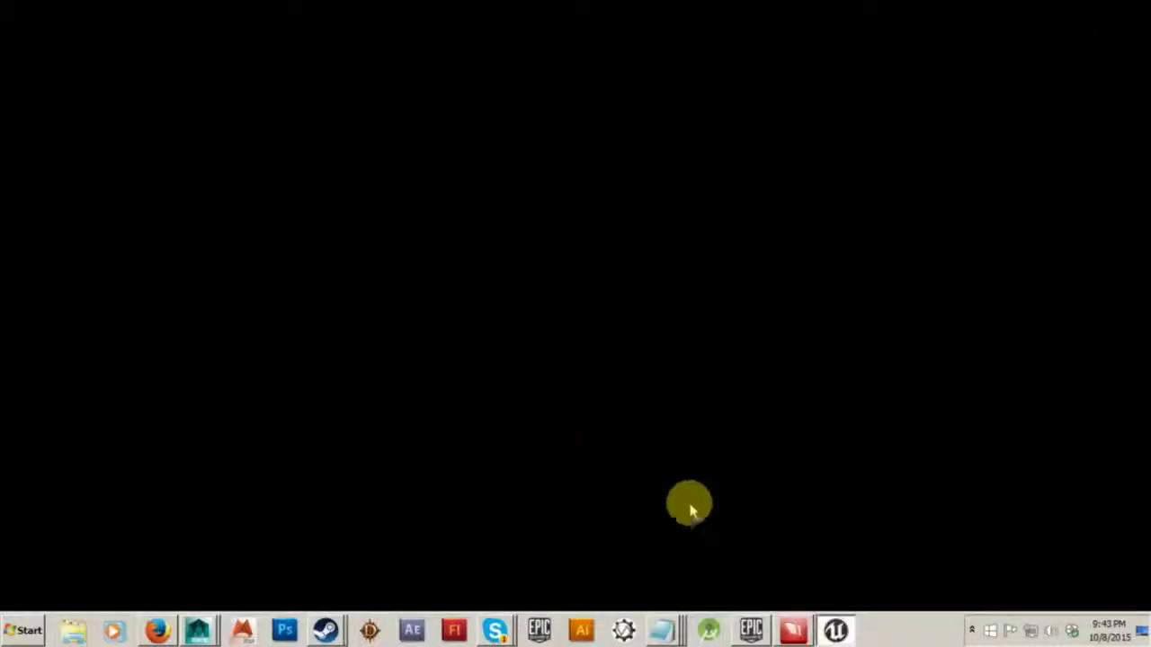
Step: Switch to the Unreal Editor and create a folder named TurretFiles inside ThirdPersonBP
left_click(833, 630)
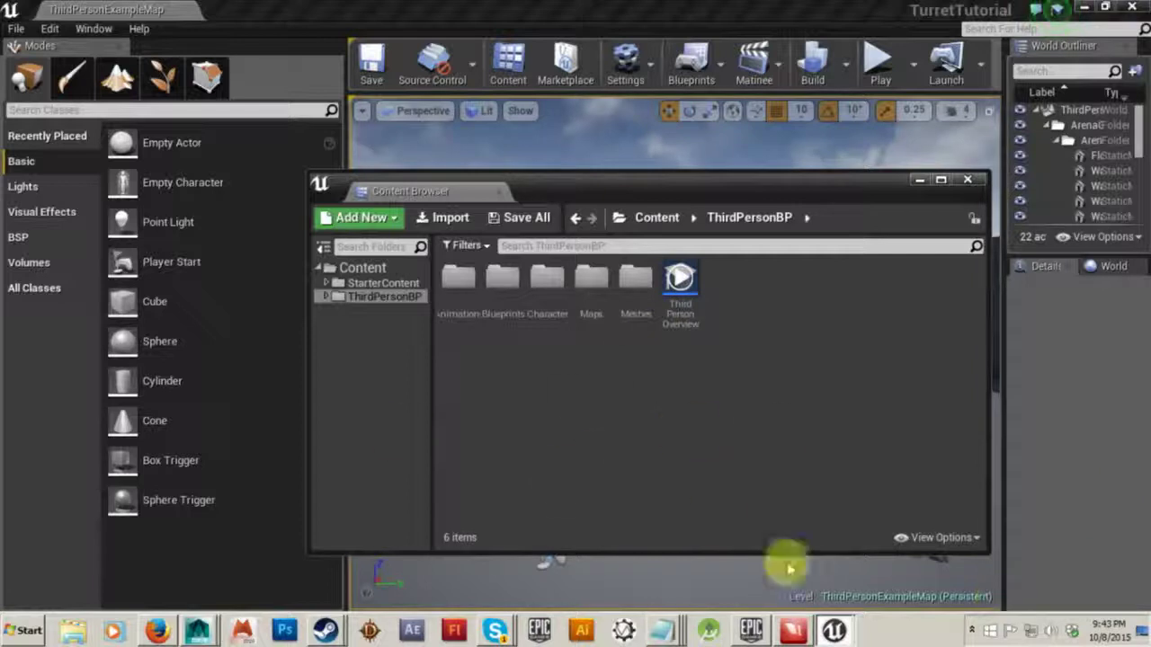
right_click(581, 376)
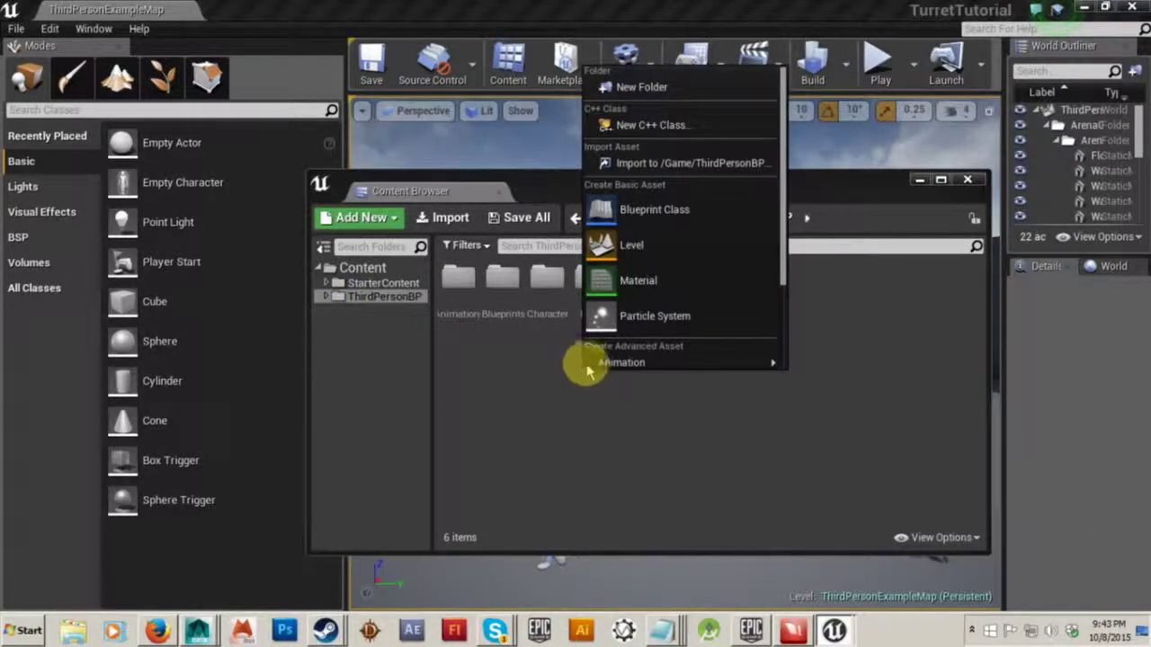
left_click(680, 89)
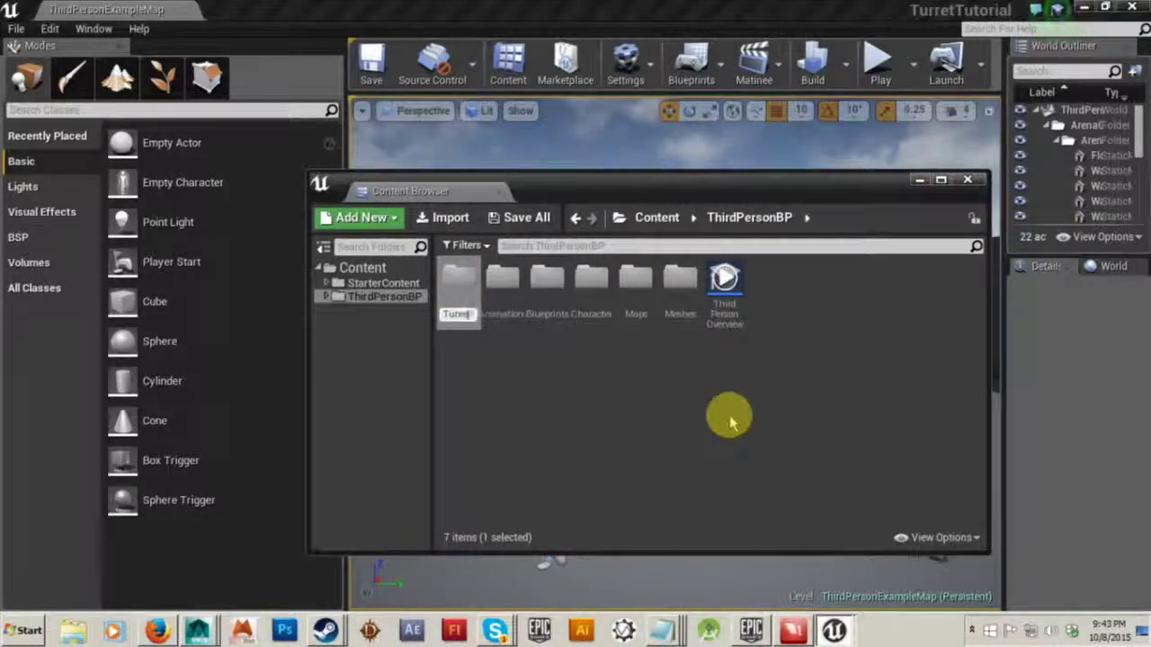
type("Files")
key("Return")
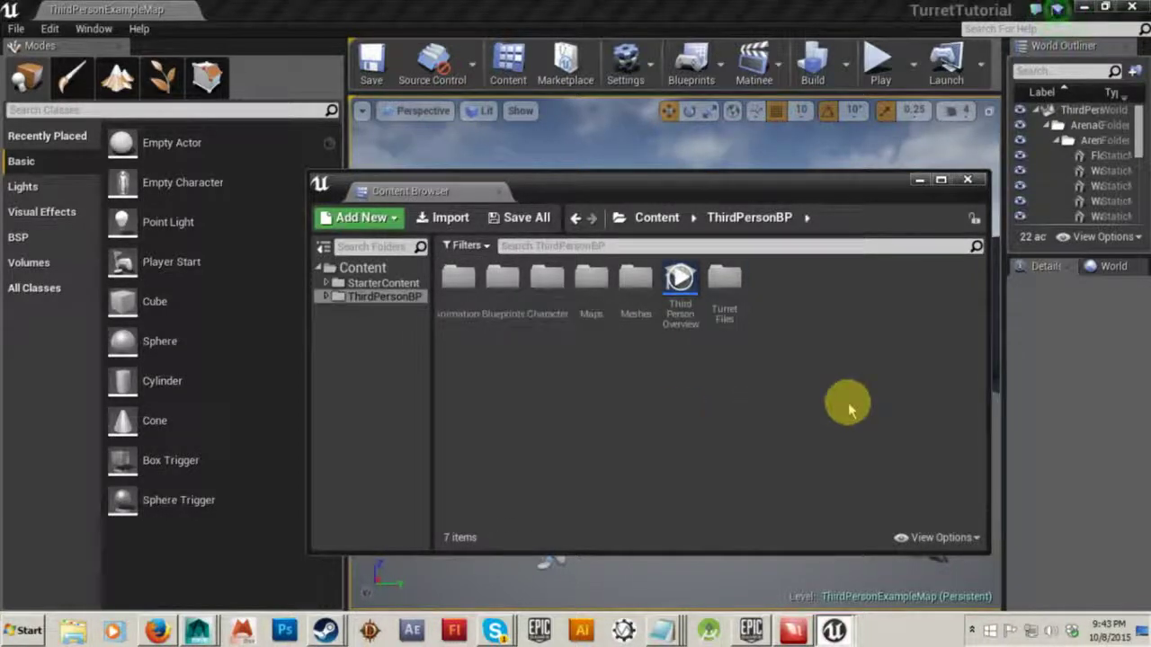
Step: Start an import into the TurretFiles folder and browse to the TurretTutorial folder on the desktop
double_click(721, 292)
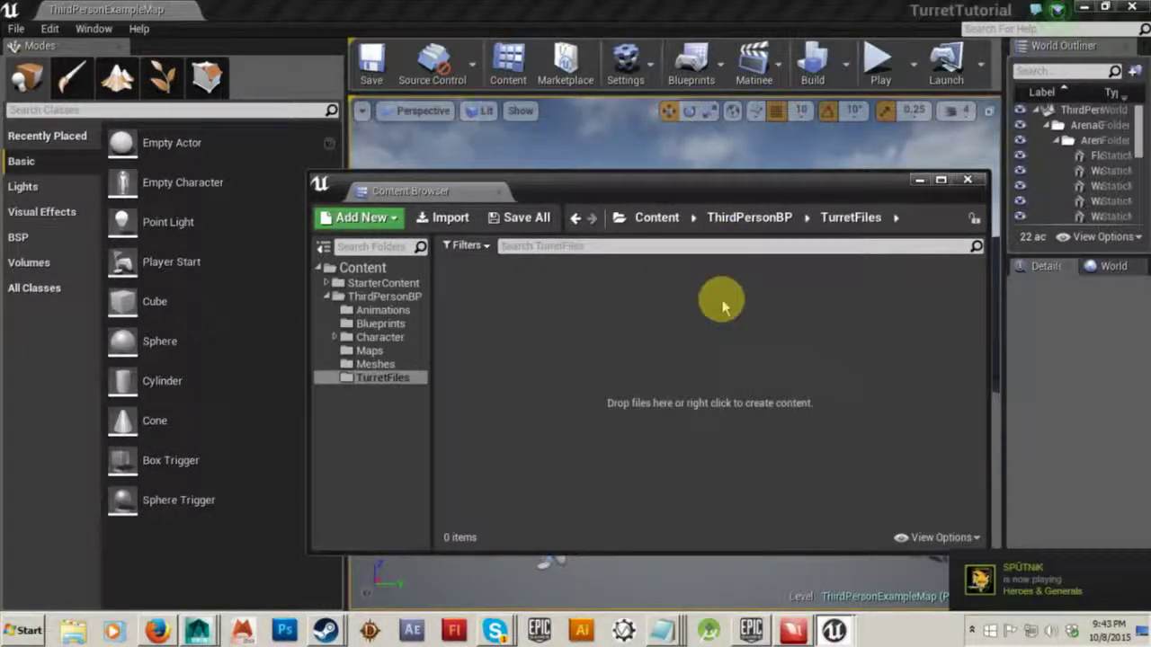
left_click(454, 219)
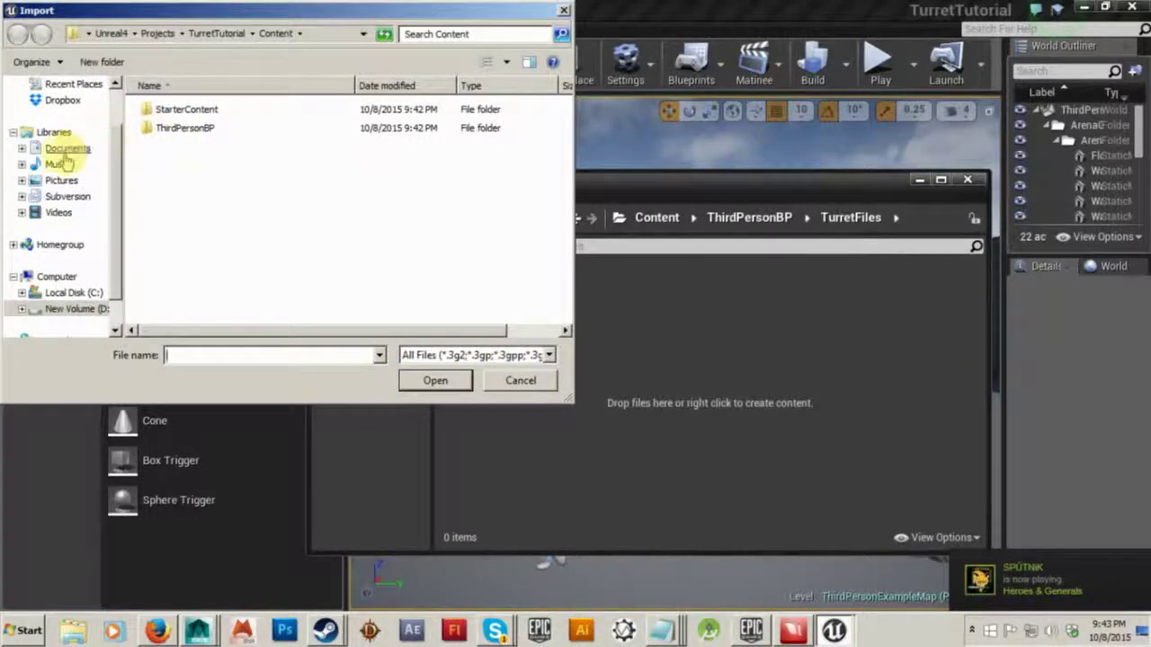
scroll(103, 140, "up", 2)
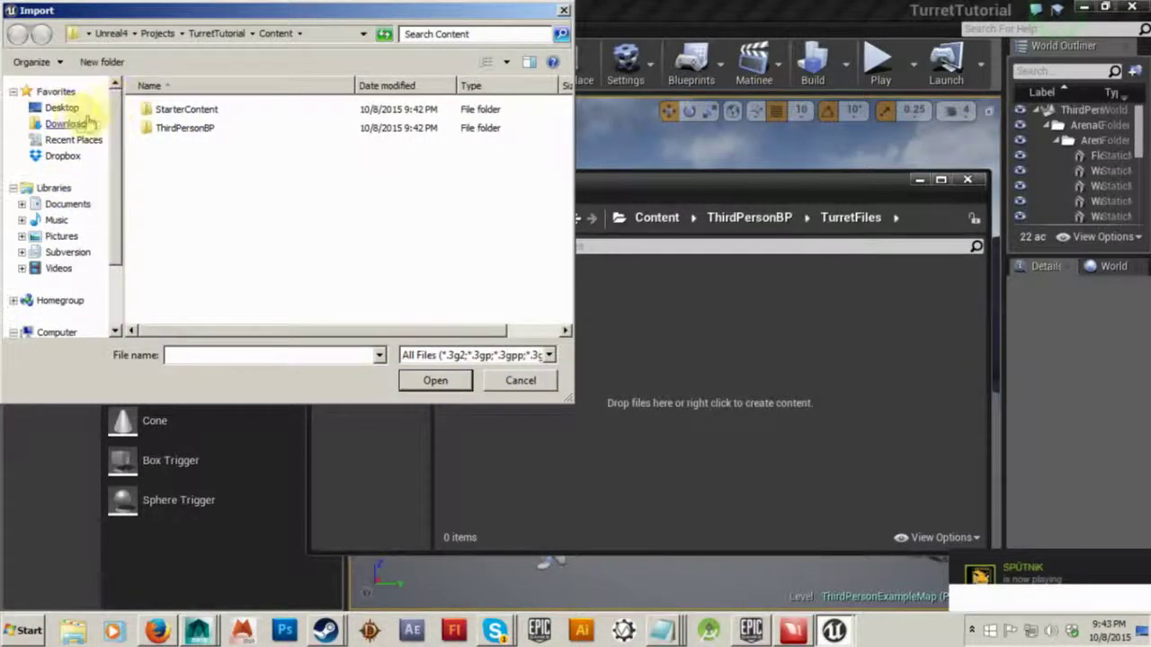
left_click(74, 112)
scroll(441, 220, "down", 5)
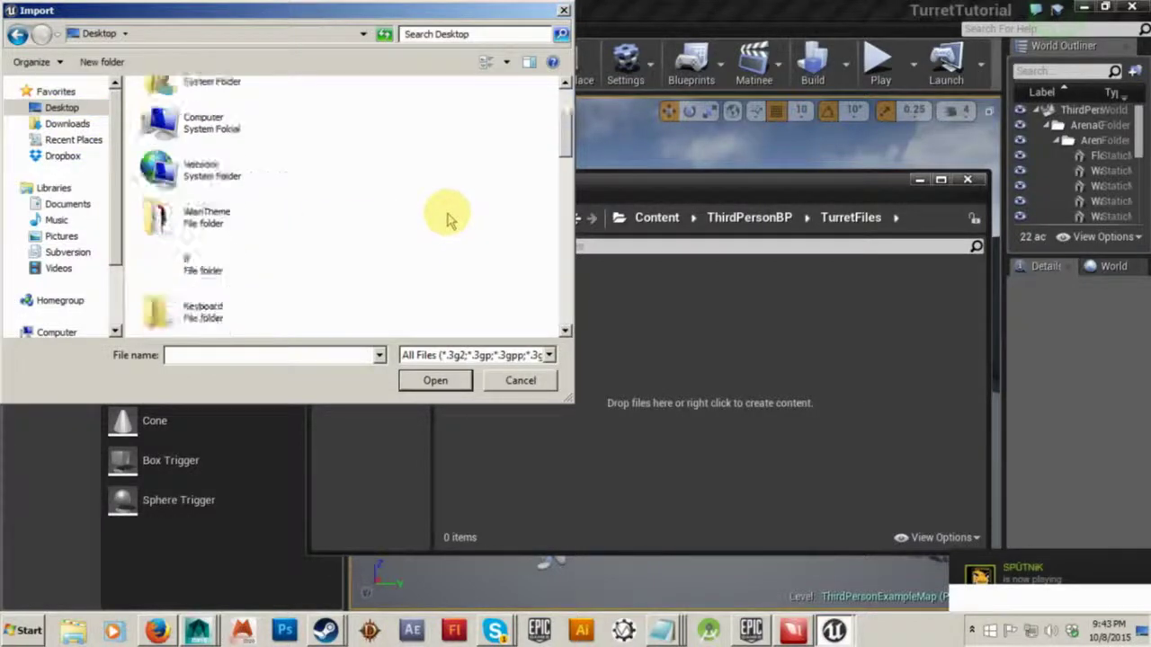
double_click(219, 120)
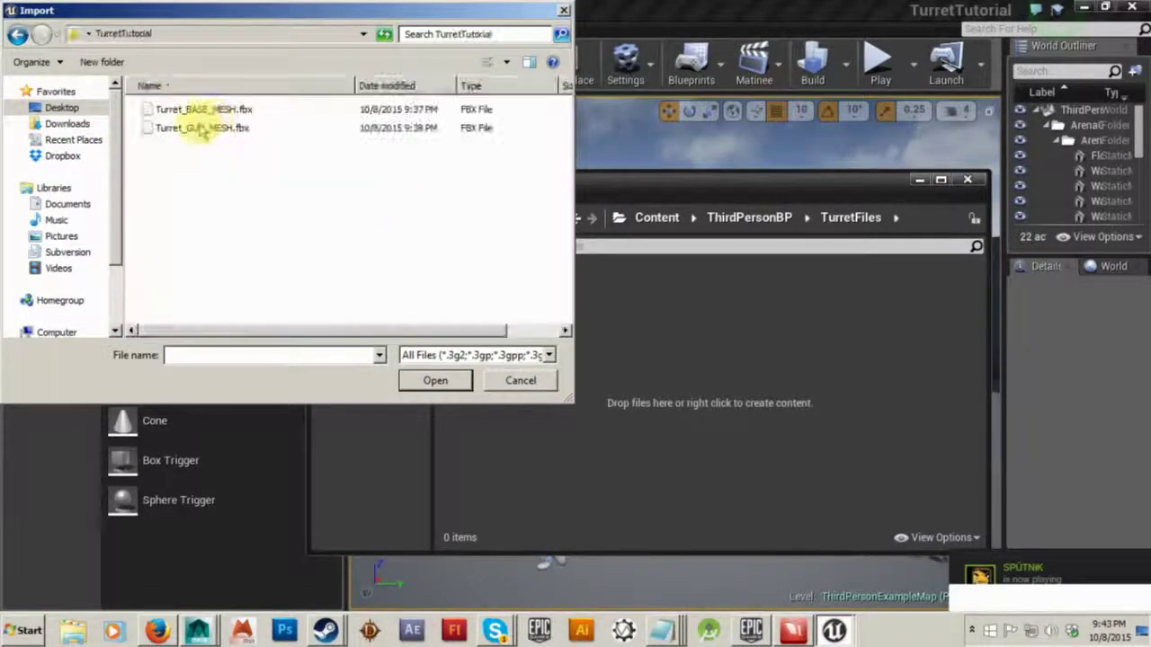
Step: Import Turret_BASE_MESH.fbx and Turret_GUN_MESH.fbx together with the default FBX options, and close the message log
left_click(207, 112)
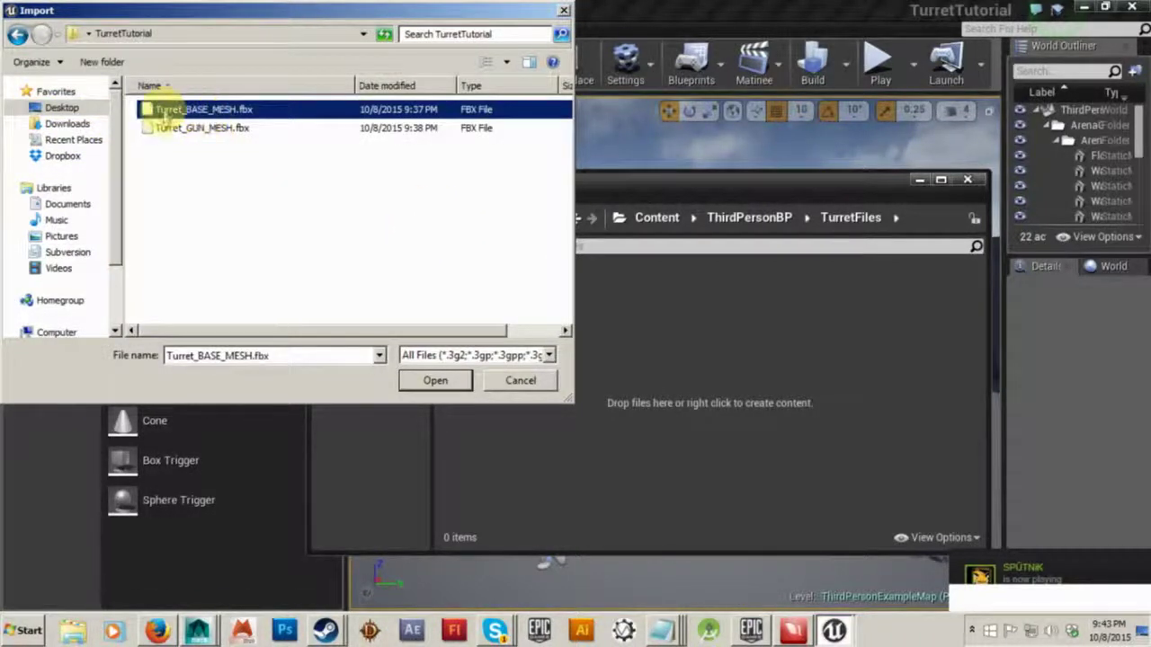
left_click(188, 130, "shift")
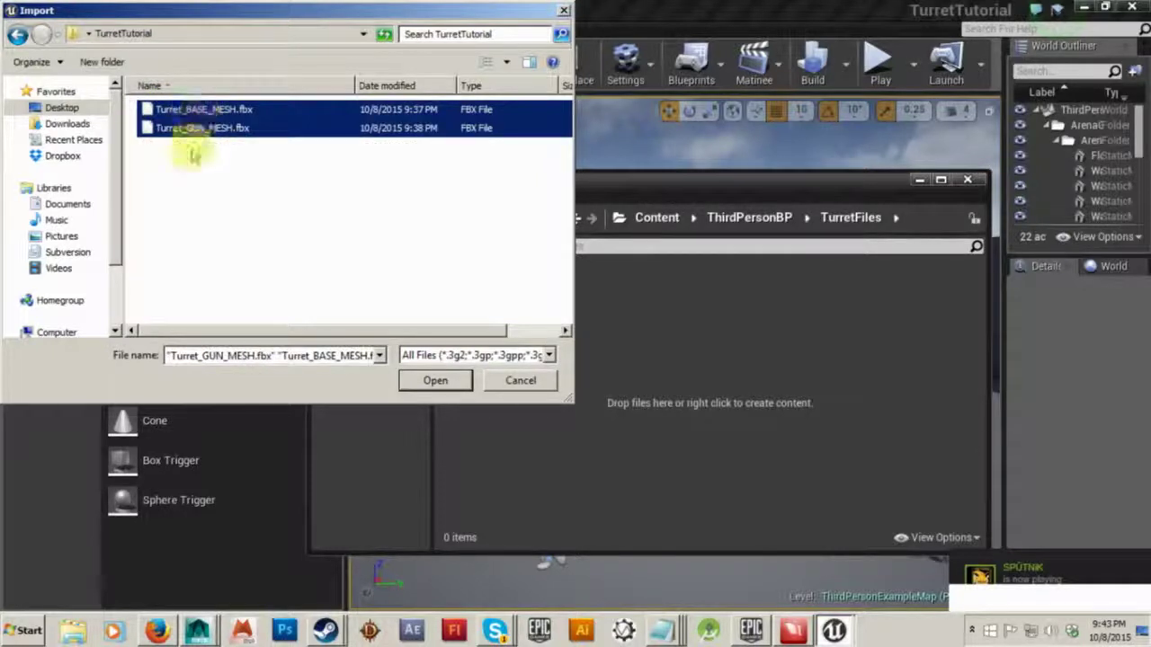
left_click(432, 380)
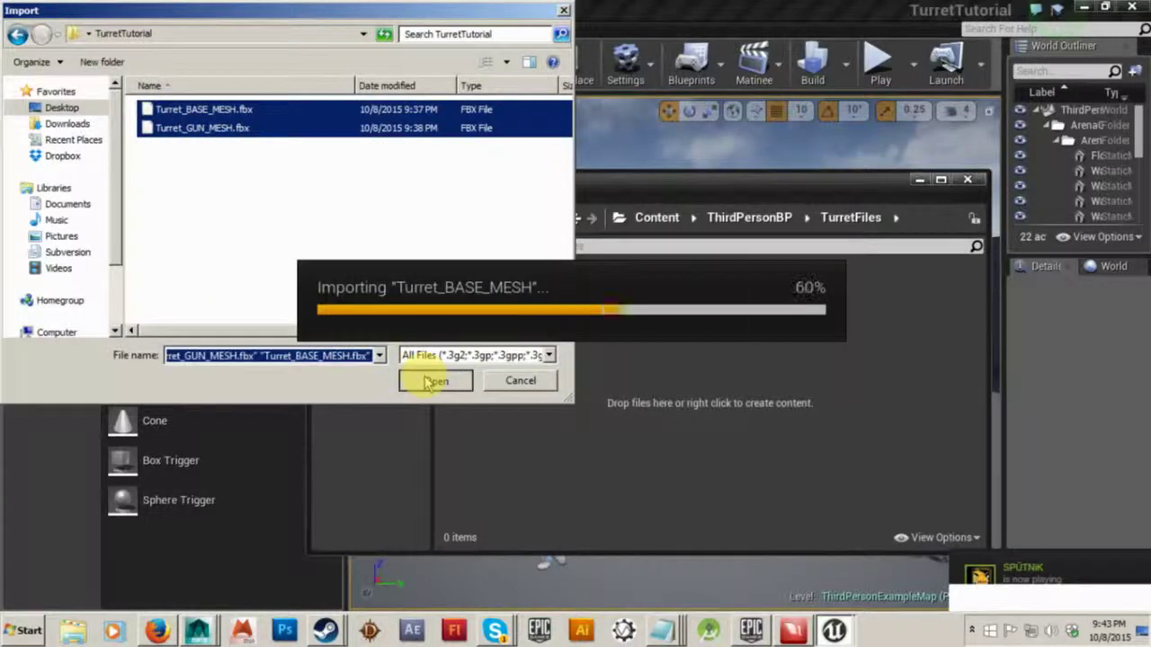
mouse_move(604, 251)
left_mouse_down()
mouse_move(650, 180)
mouse_move(693, 153)
left_mouse_up()
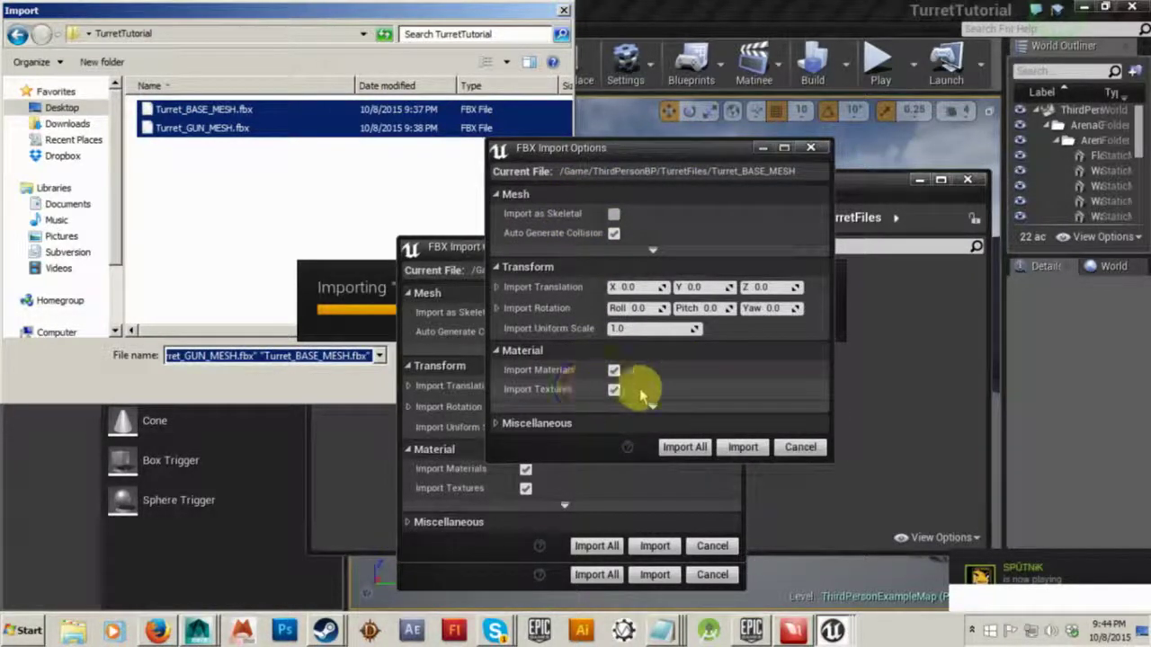
left_click(682, 447)
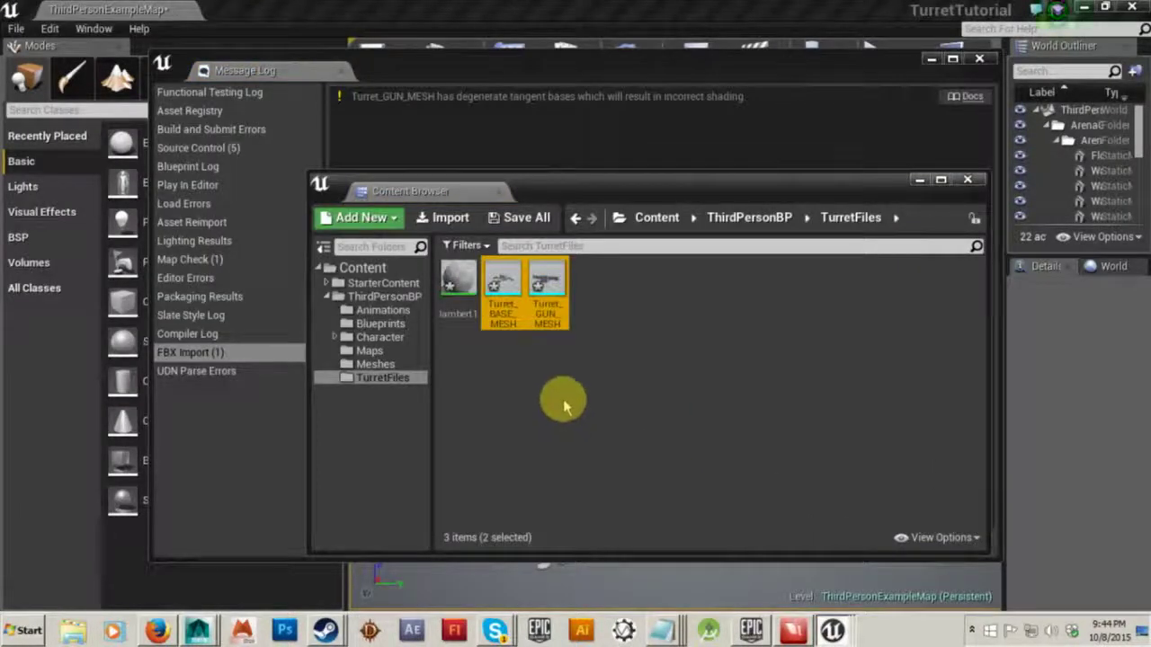
left_click(564, 404)
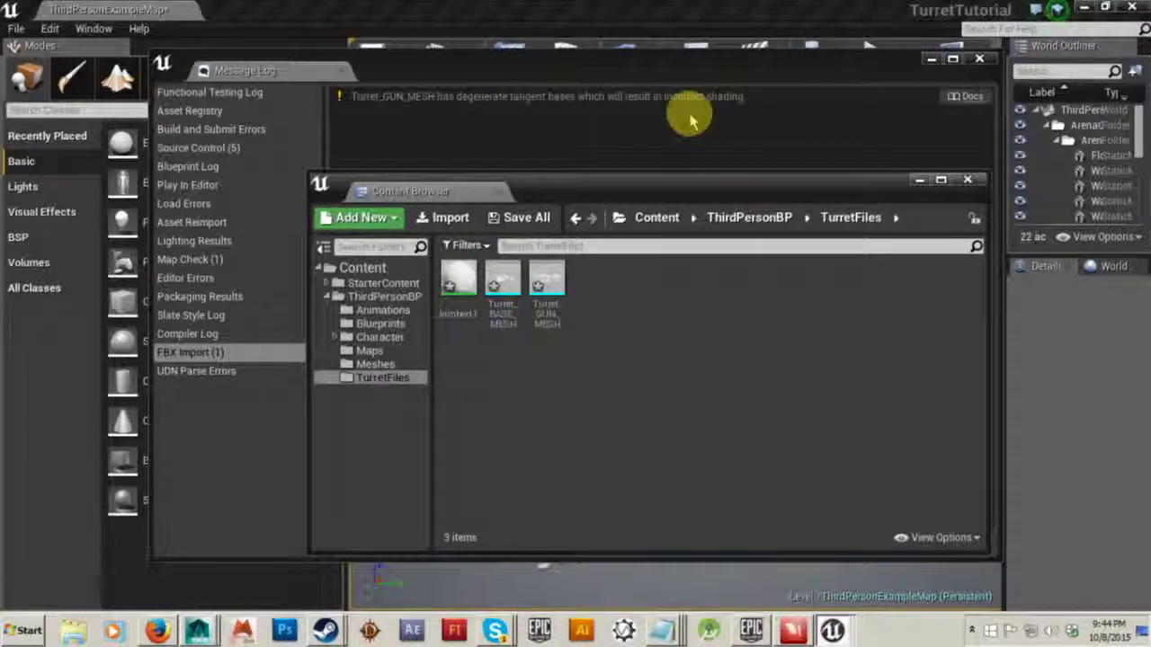
left_click(782, 101)
left_click(979, 61)
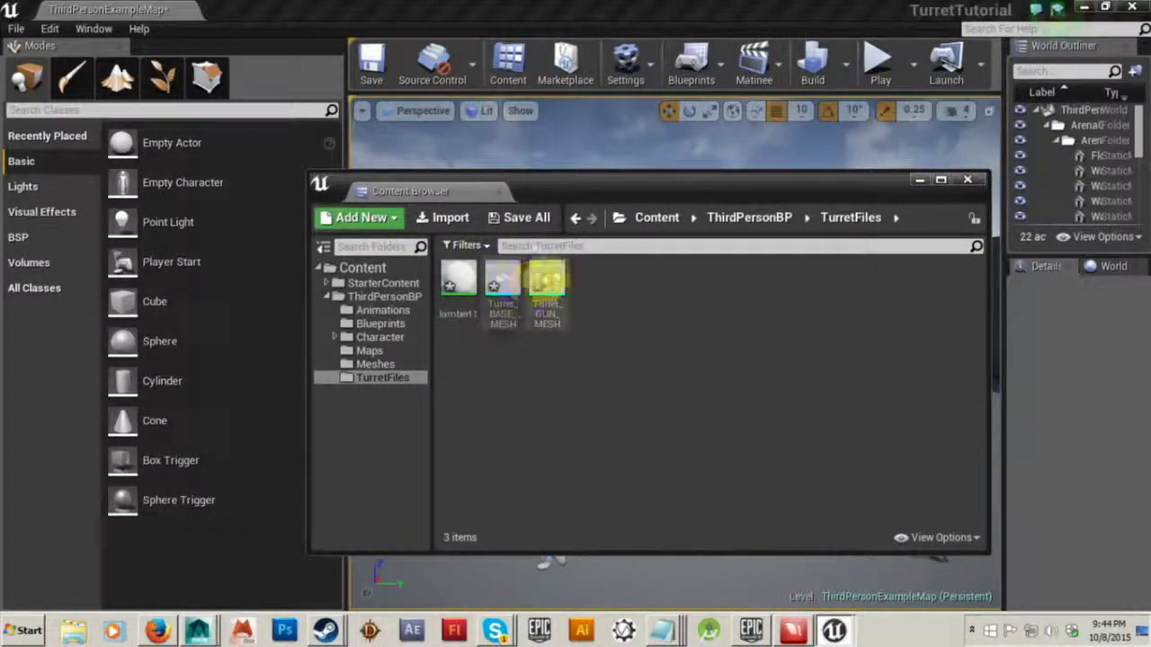
Step: Open Turret_BASE_MESH for editing, dock its editor beside the level tab, and minimize the Content Browser
double_click(503, 284)
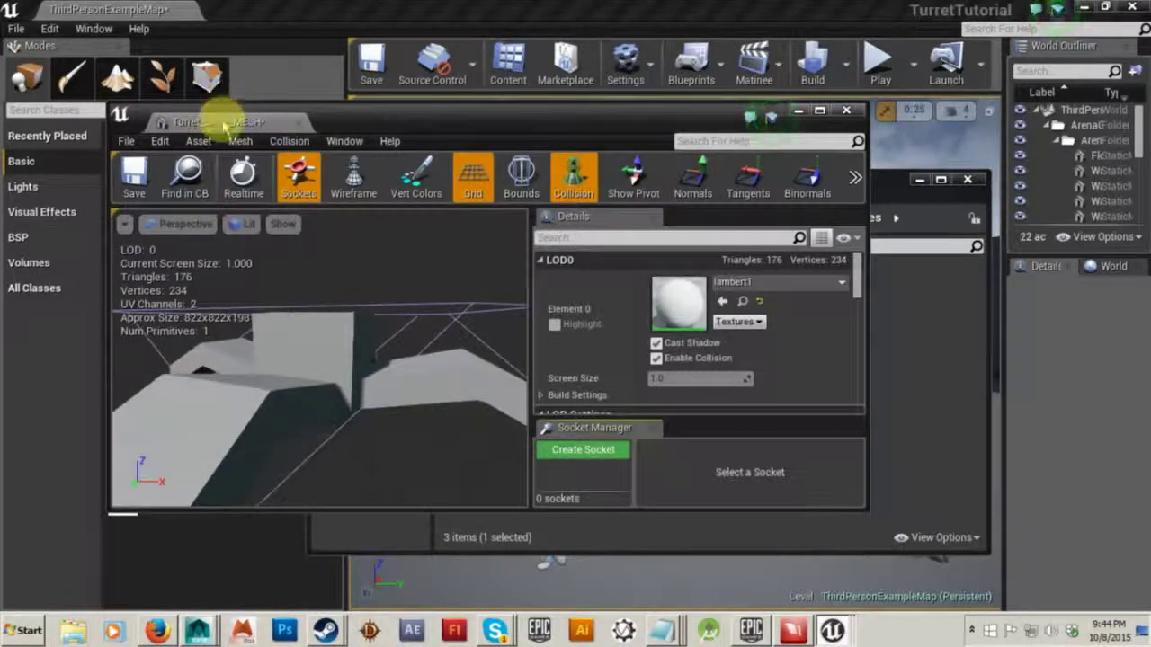
left_click_drag(223, 124, 238, 9)
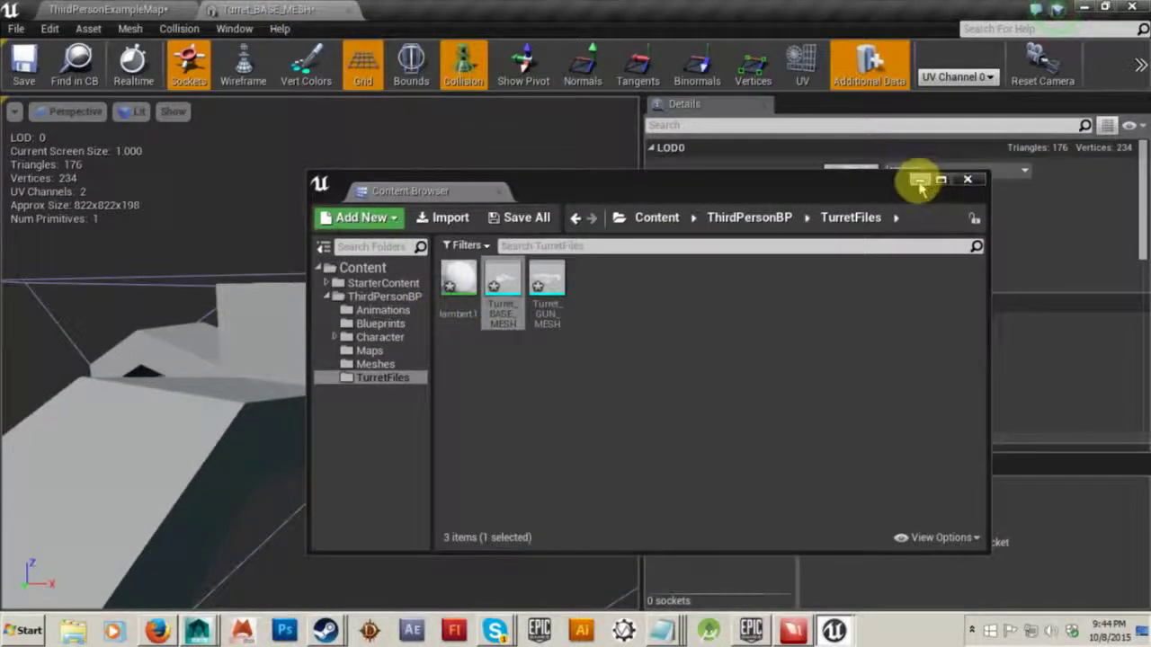
left_click(919, 180)
Step: Examine the base mesh's collision hull and the available collision types, and close the mesh editor
scroll(339, 390, "down", 8)
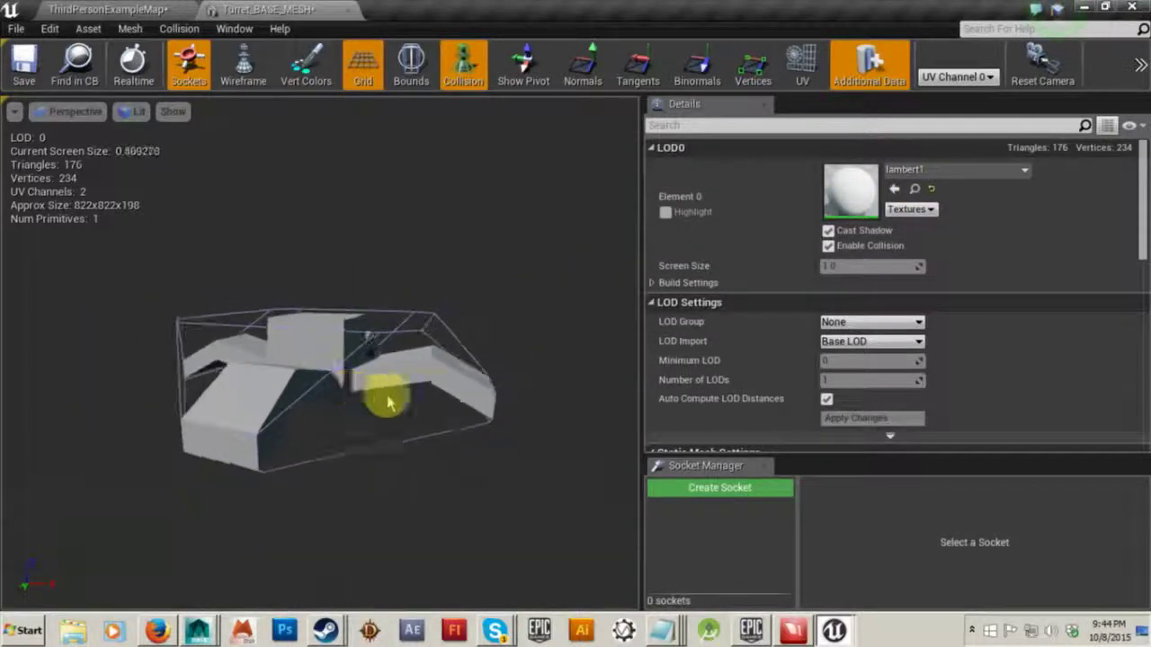
right_click_drag(388, 403, 393, 479)
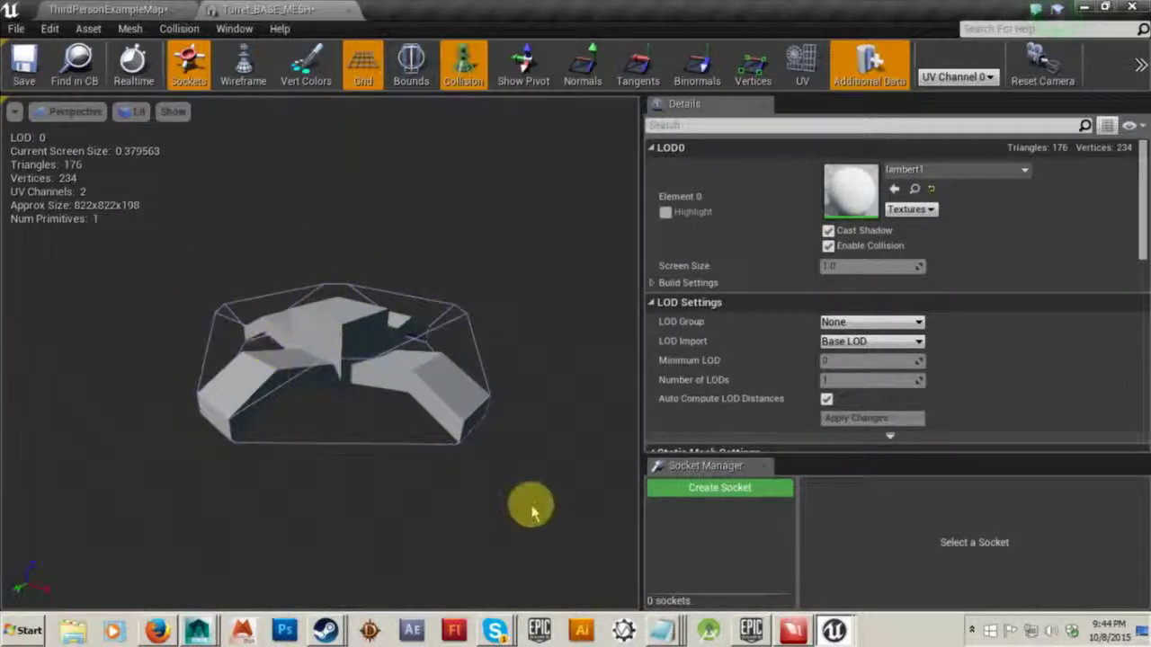
left_click_drag(411, 468, 330, 440)
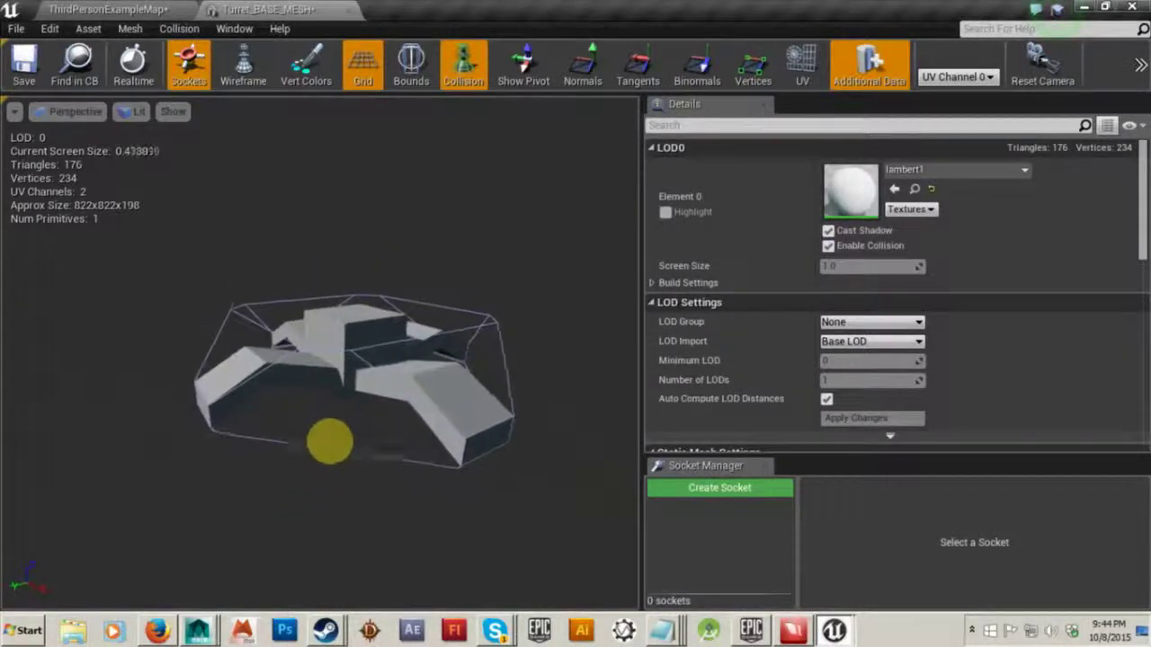
left_click(179, 30)
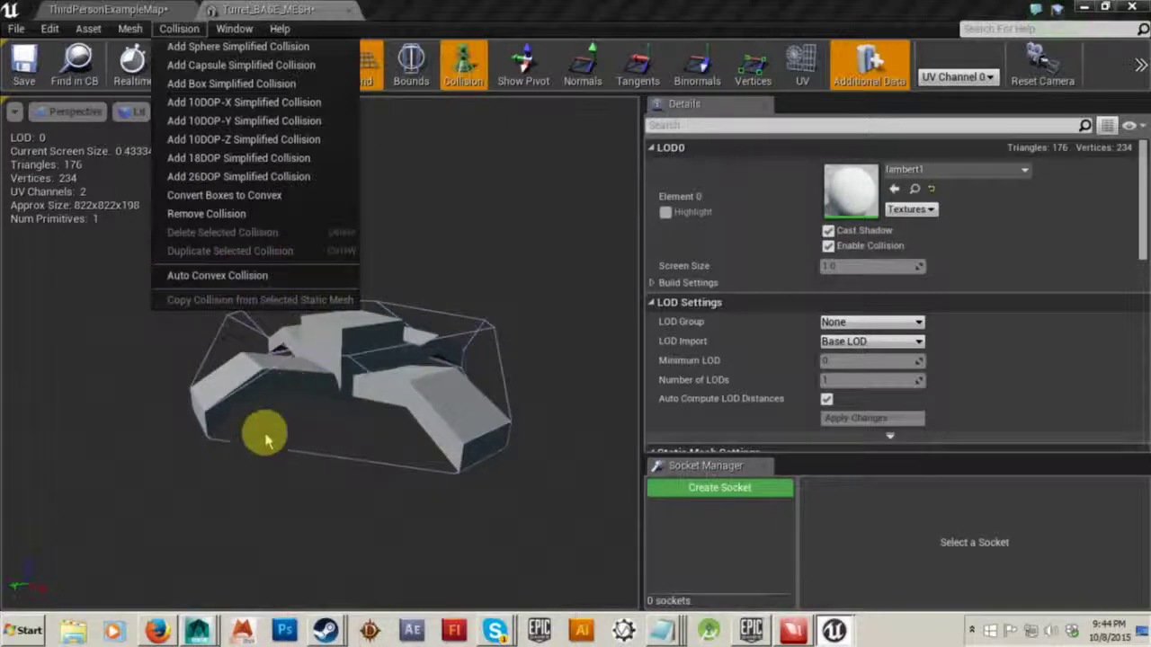
left_click(175, 488)
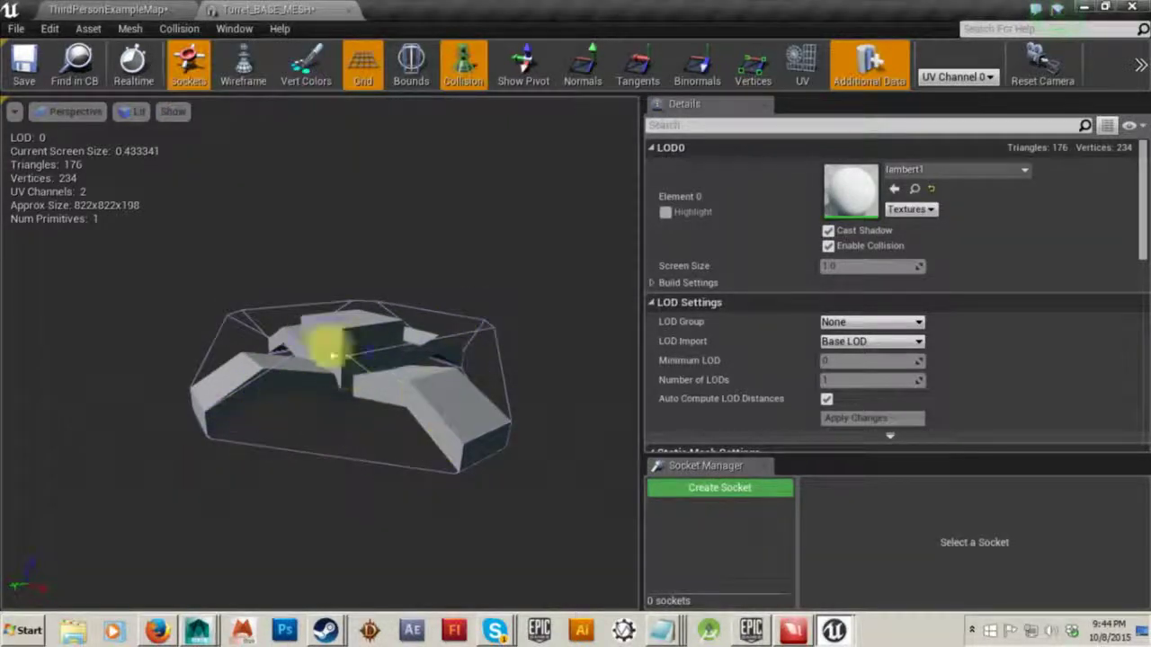
left_click(343, 14)
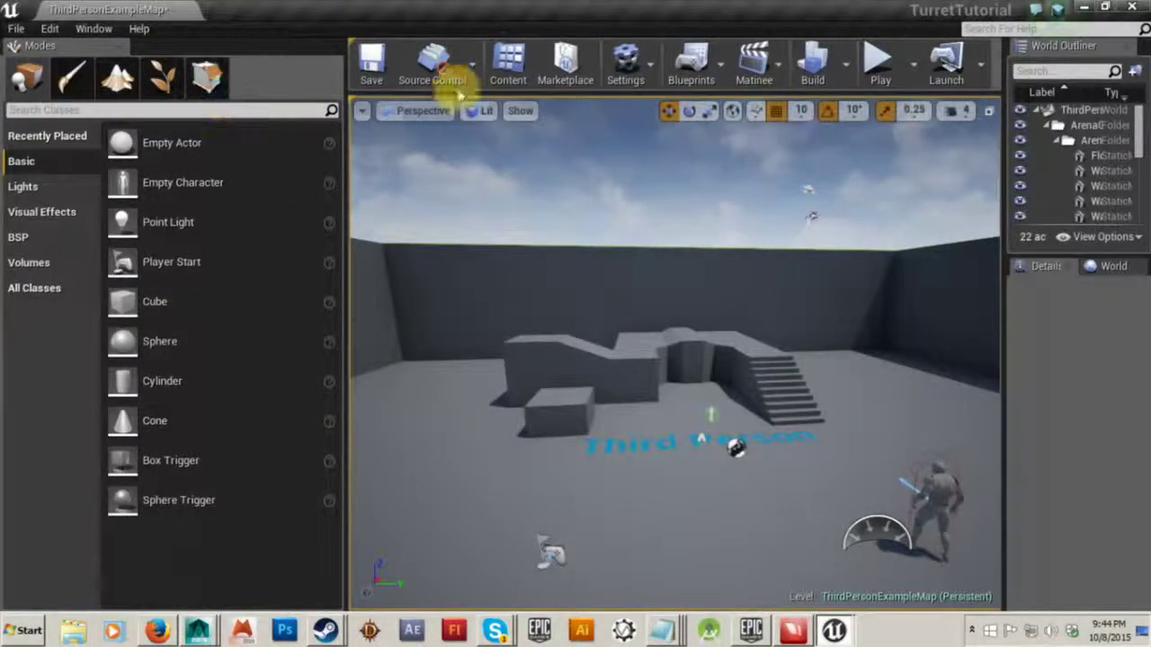
Step: Open Turret_GUN_MESH for editing in a maximized editor and enlarge the Socket Manager area
left_click(508, 65)
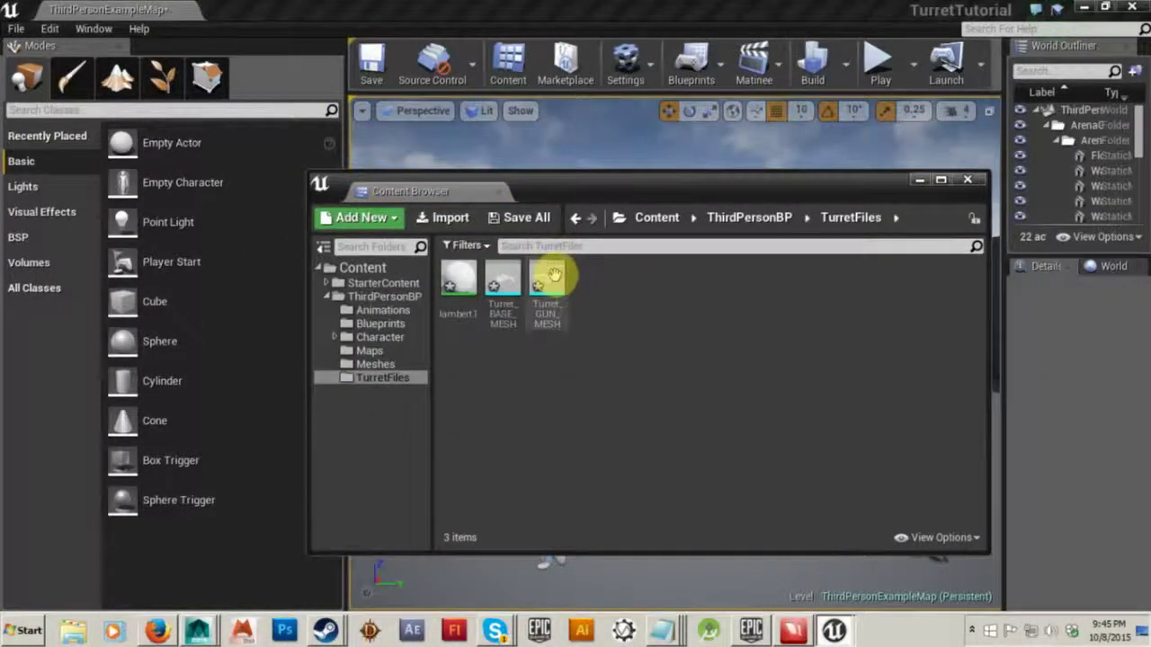
double_click(549, 279)
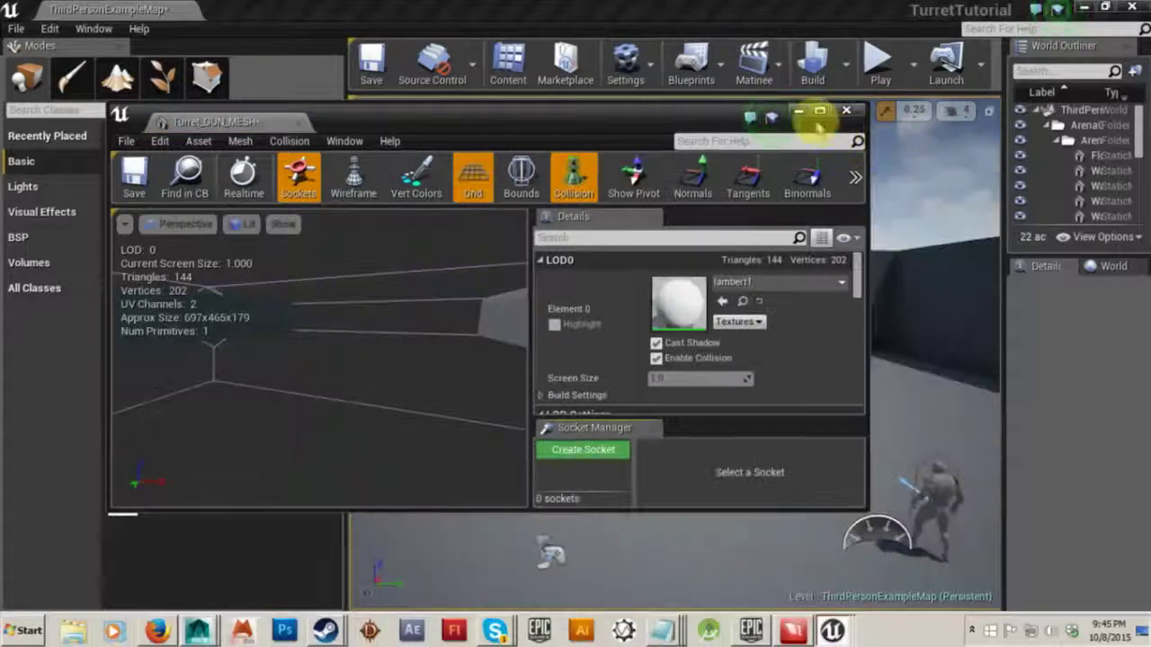
left_click(819, 111)
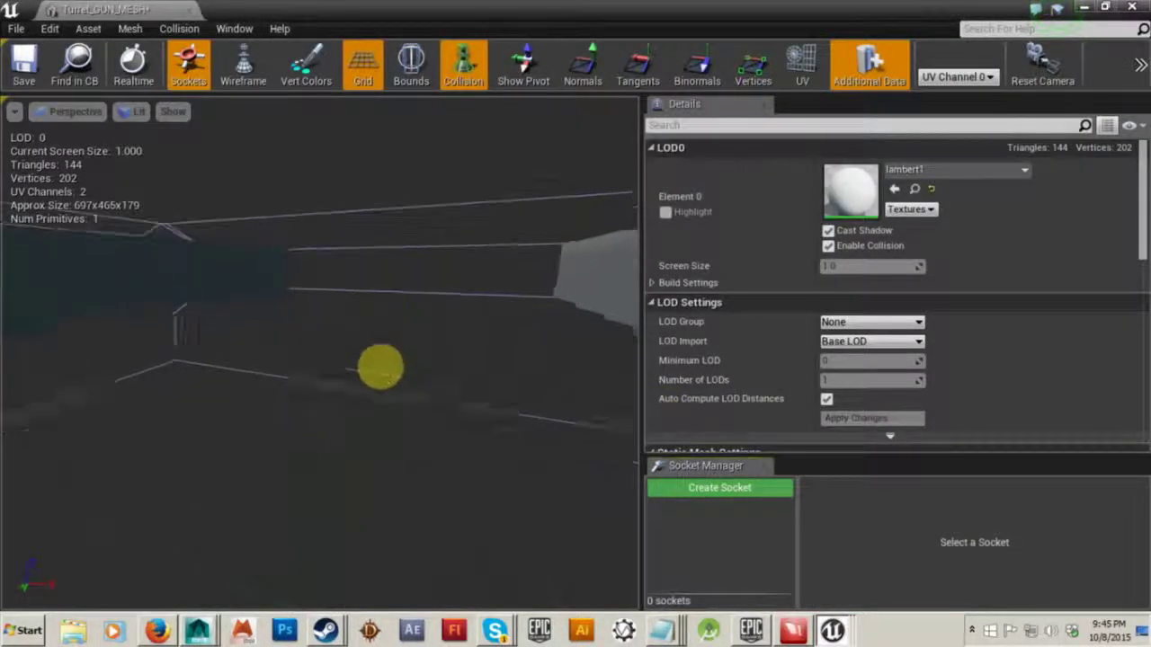
left_click_drag(380, 367, 282, 335)
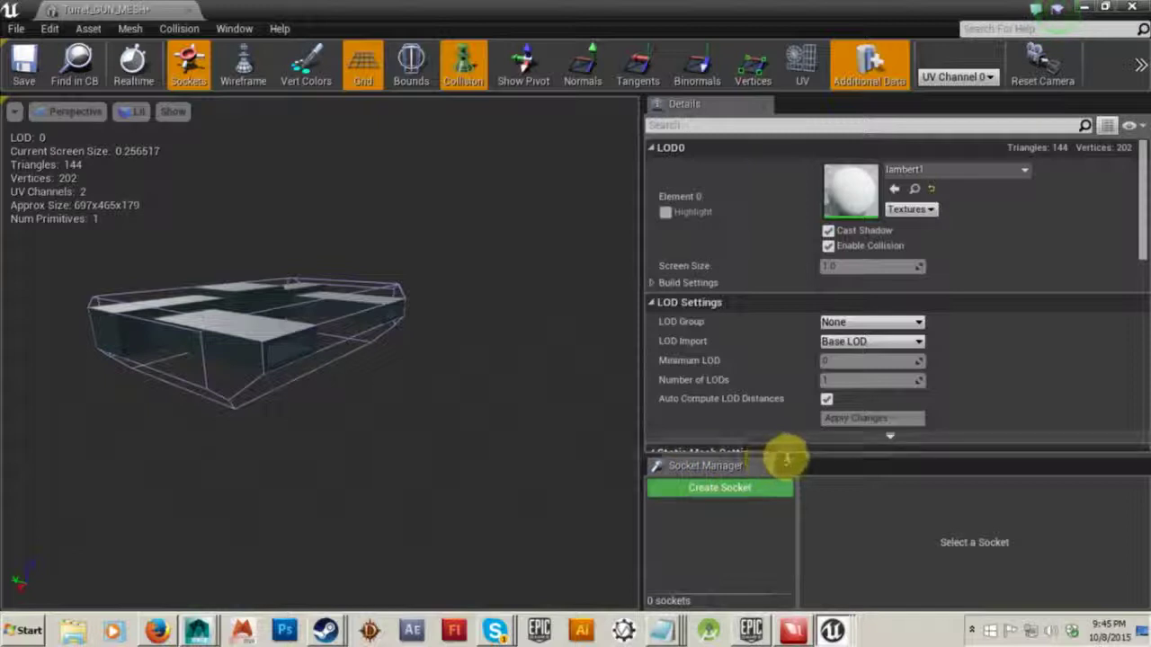
left_click_drag(785, 457, 717, 349)
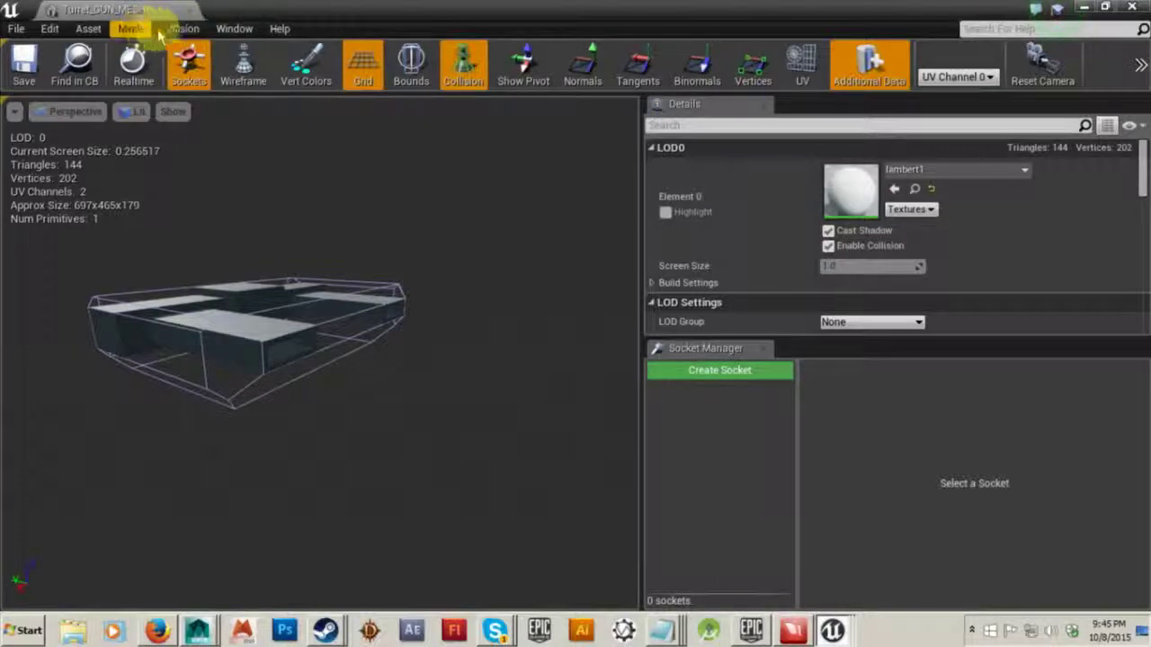
Step: Check that the Socket Manager is enabled and create a socket named Gun_1 on the gun mesh
left_click(250, 32)
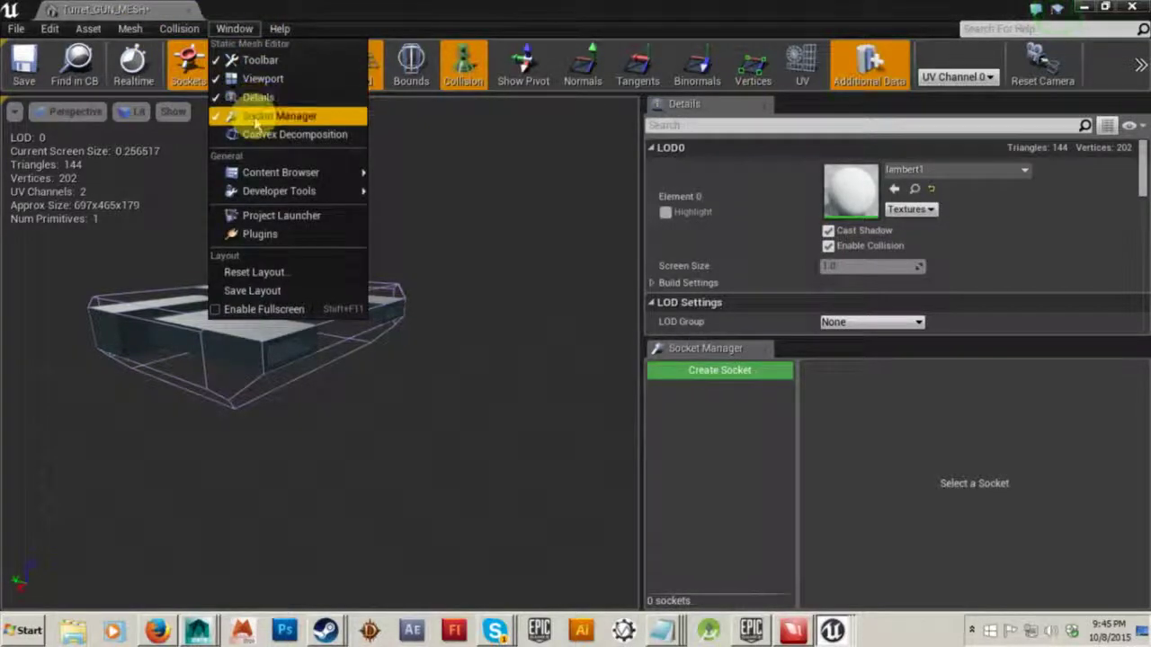
left_click(241, 34)
left_click(725, 369)
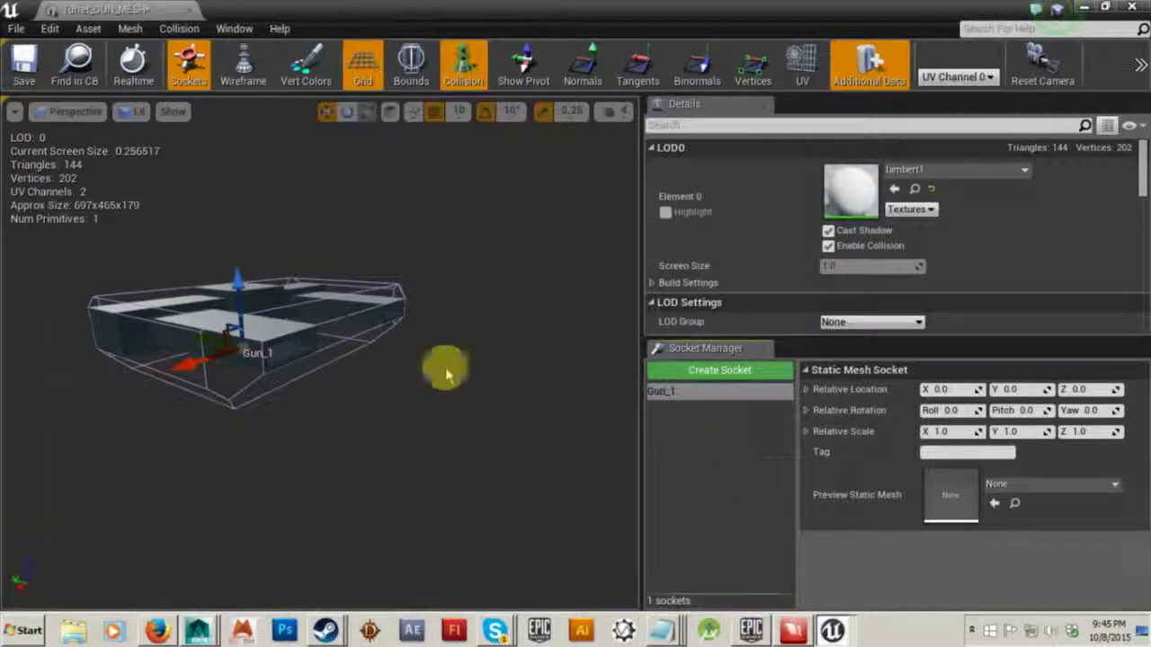
Step: Move the Gun_1 socket just beyond the mesh's barrel end, to about X 223 and Y -433, fine-tuning it in the Top view
left_click_drag(211, 340, 369, 344)
left_click_drag(471, 447, 148, 422)
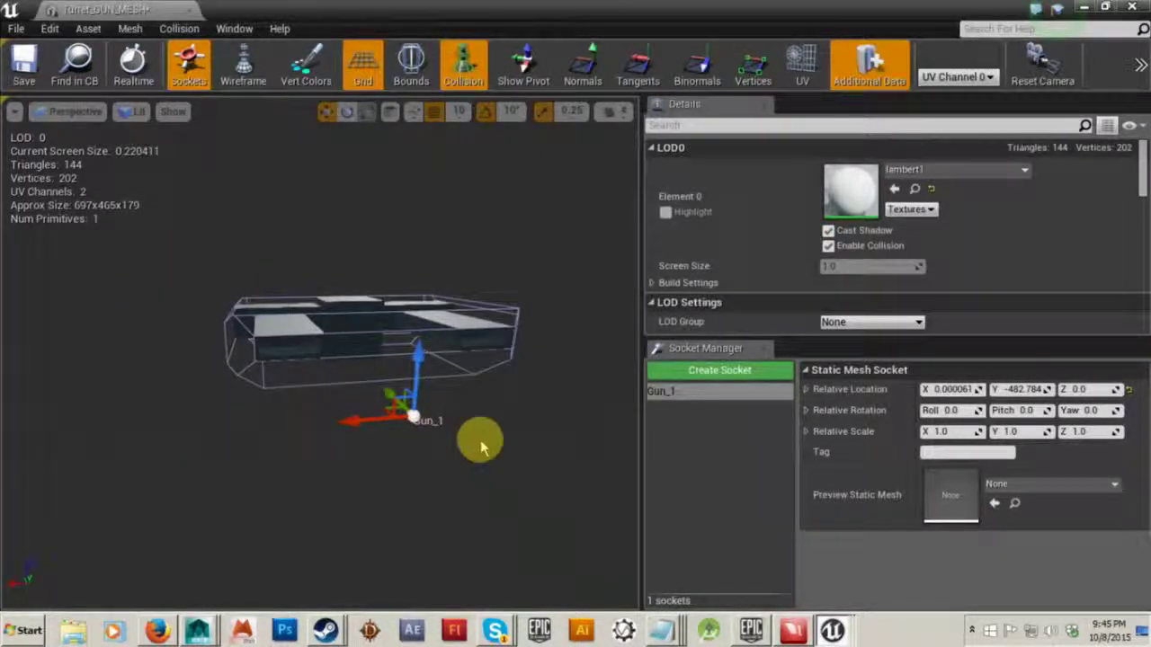
left_click_drag(369, 421, 229, 425)
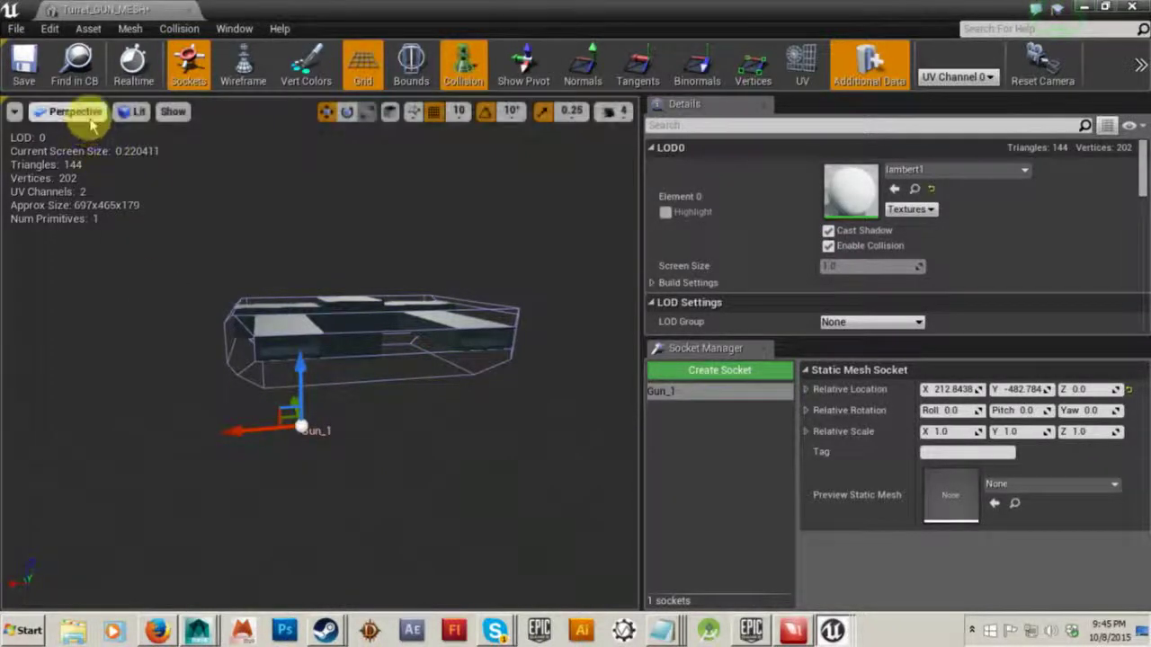
left_click(49, 111)
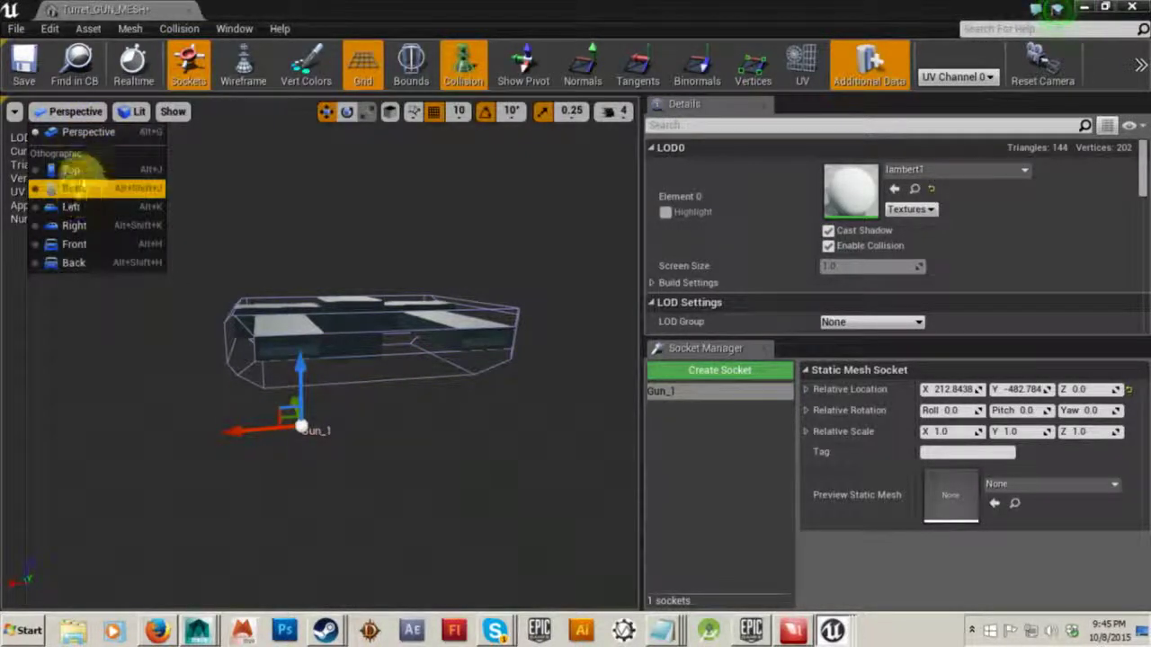
left_click(72, 171)
left_click_drag(391, 291, 384, 506)
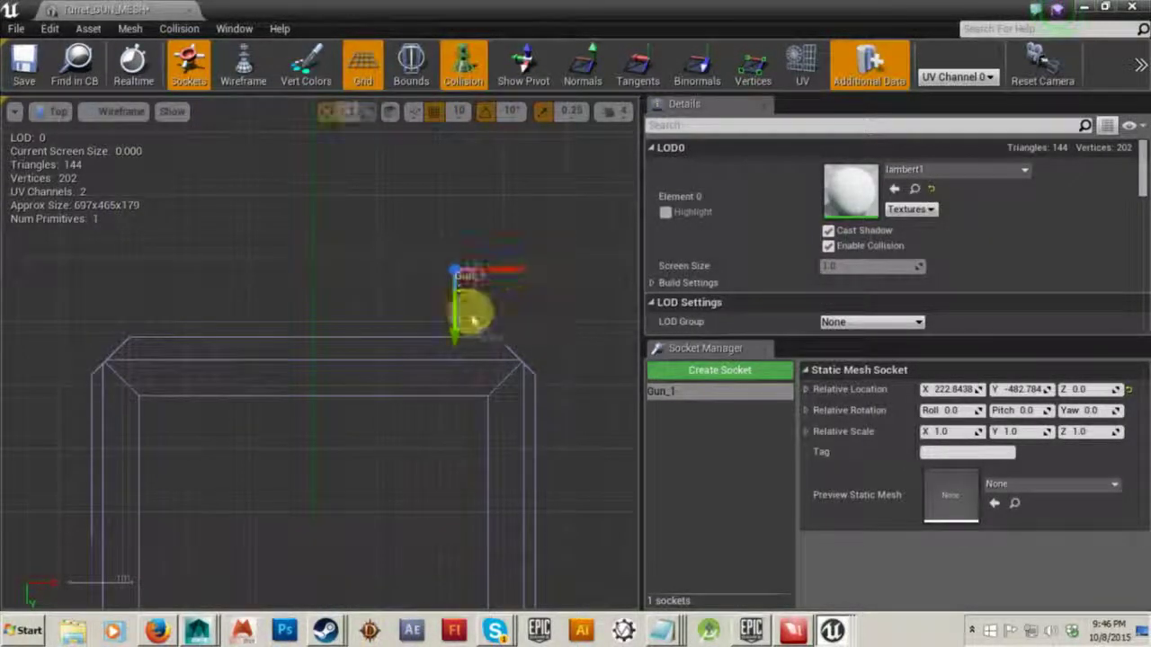
left_click_drag(457, 327, 453, 355)
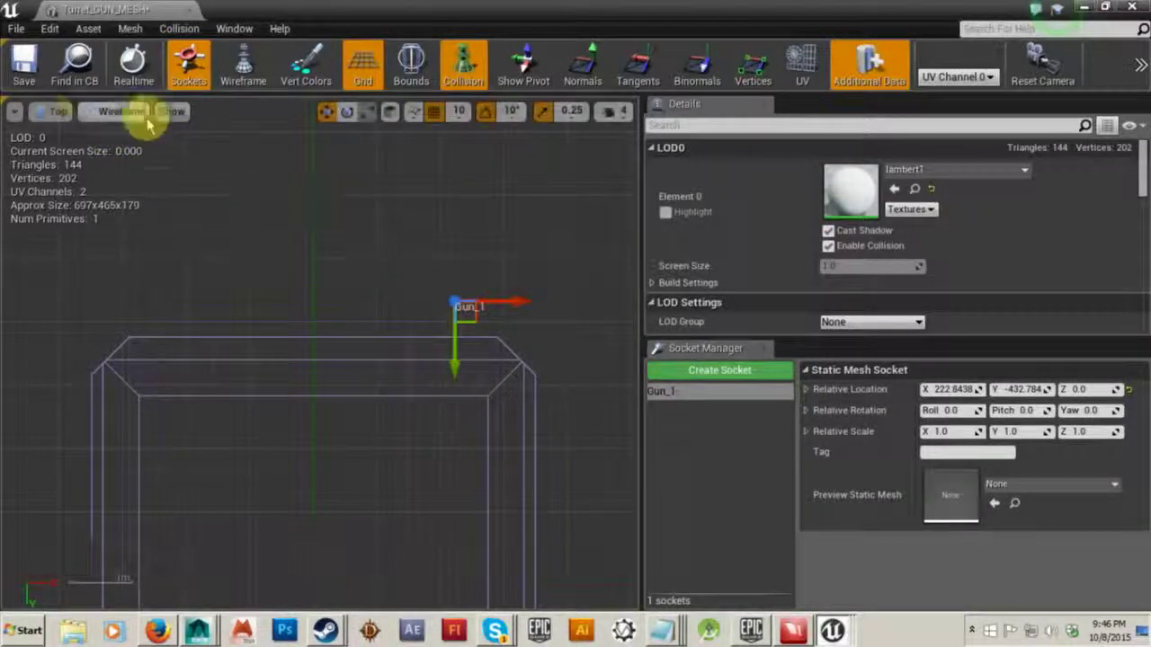
Step: Raise the Gun_1 socket to Z 120 in the Front view, and return to the Perspective view to check its placement
left_click(41, 114)
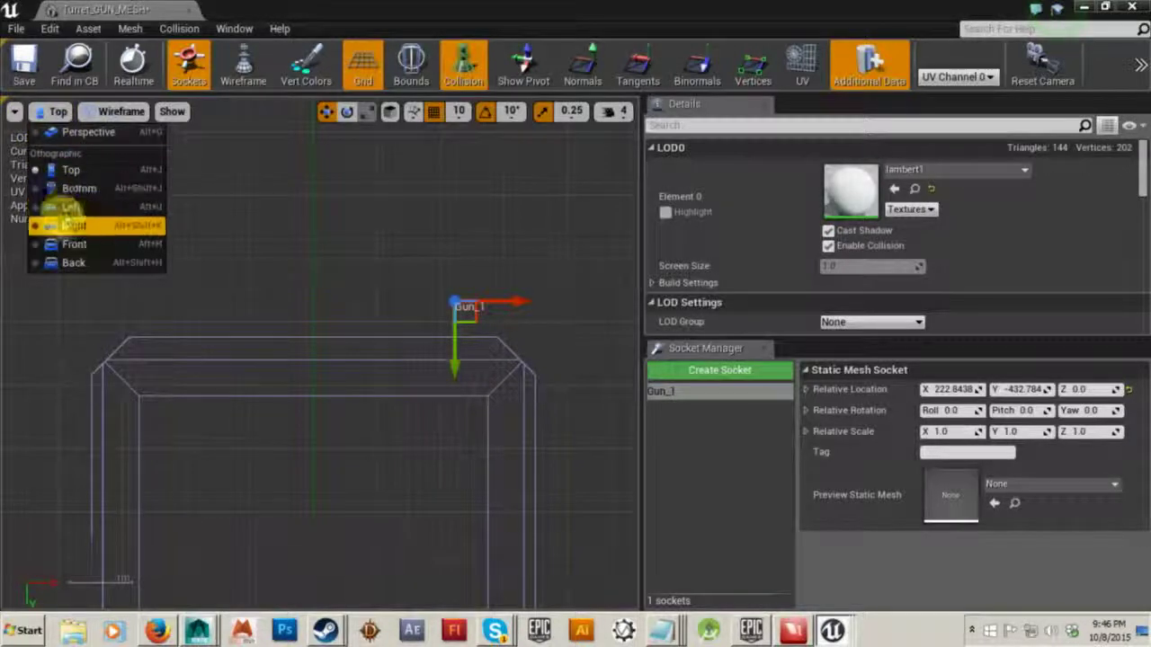
left_click(72, 244)
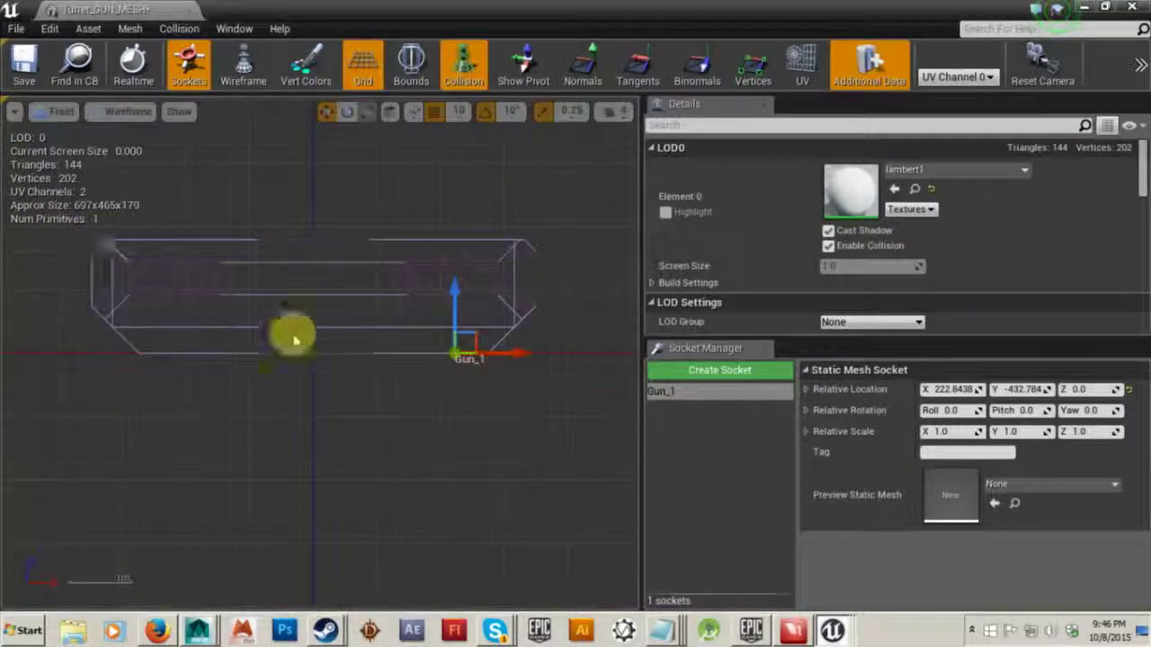
left_click_drag(452, 288, 454, 213)
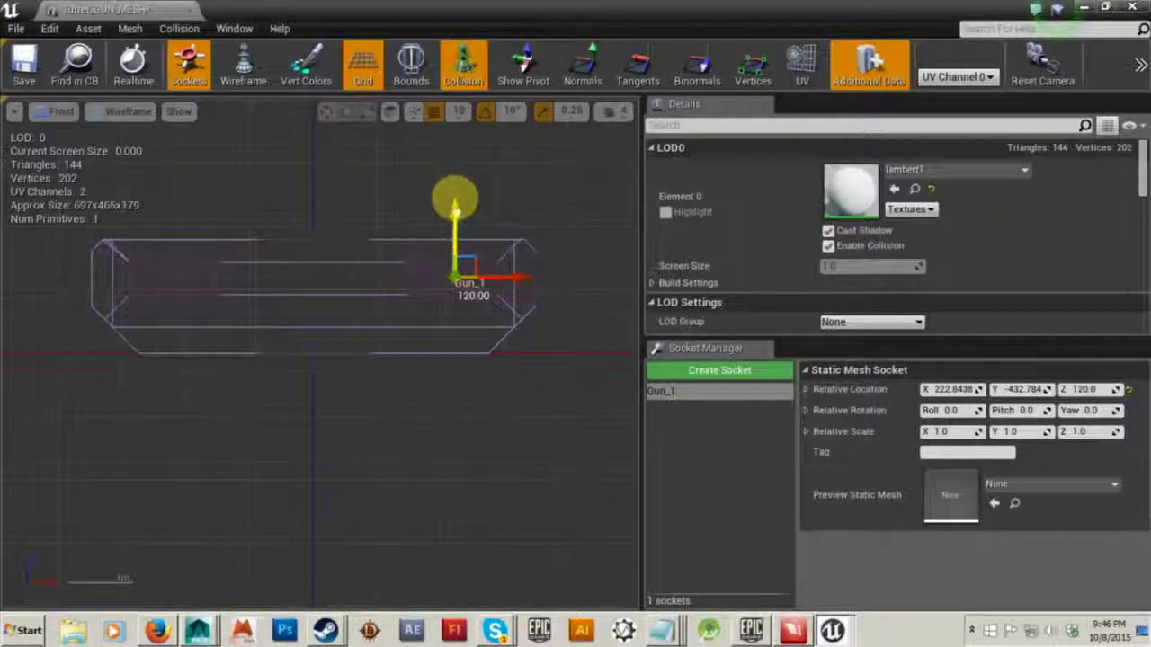
left_click(535, 185)
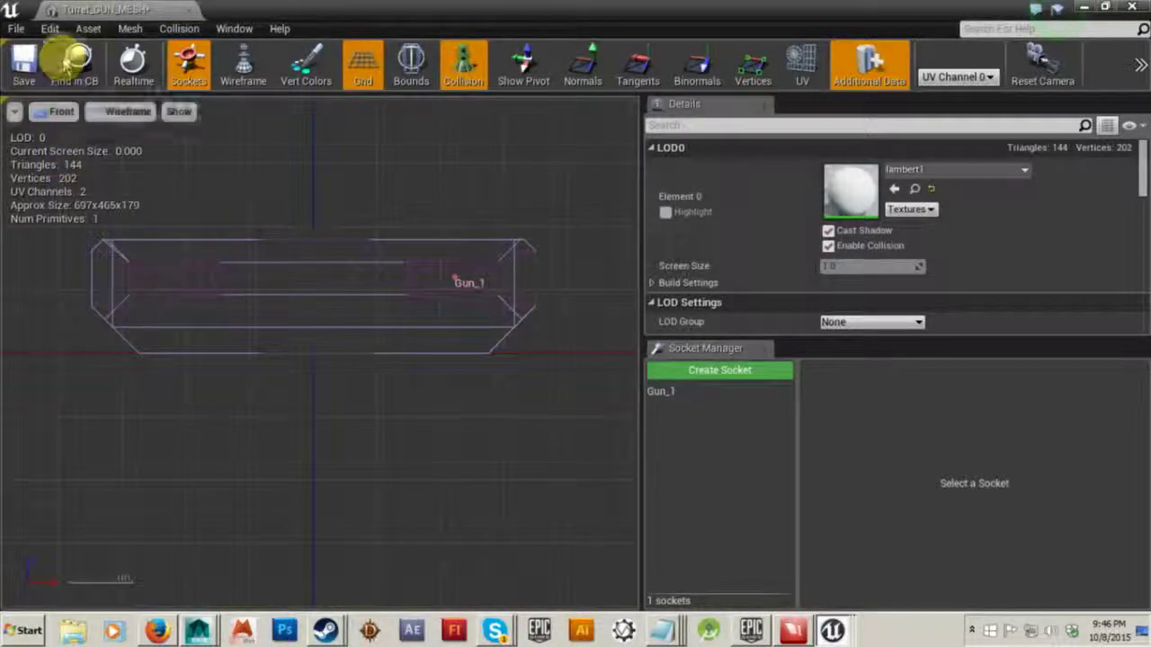
left_click(56, 110)
left_click(69, 132)
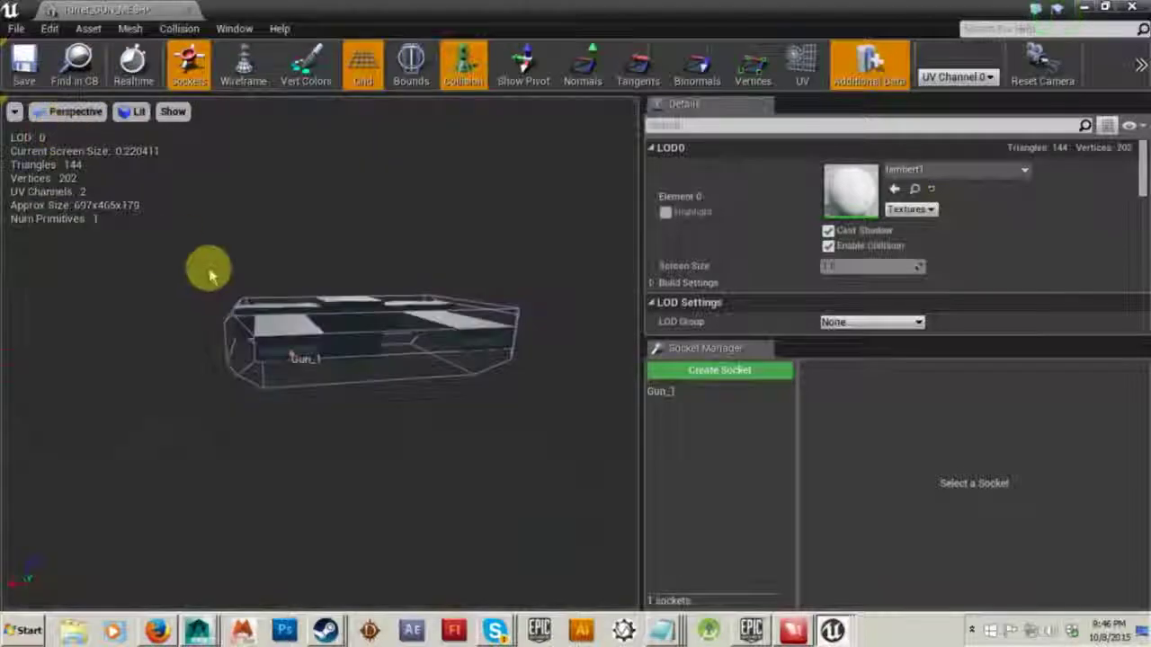
left_click_drag(291, 404, 639, 442)
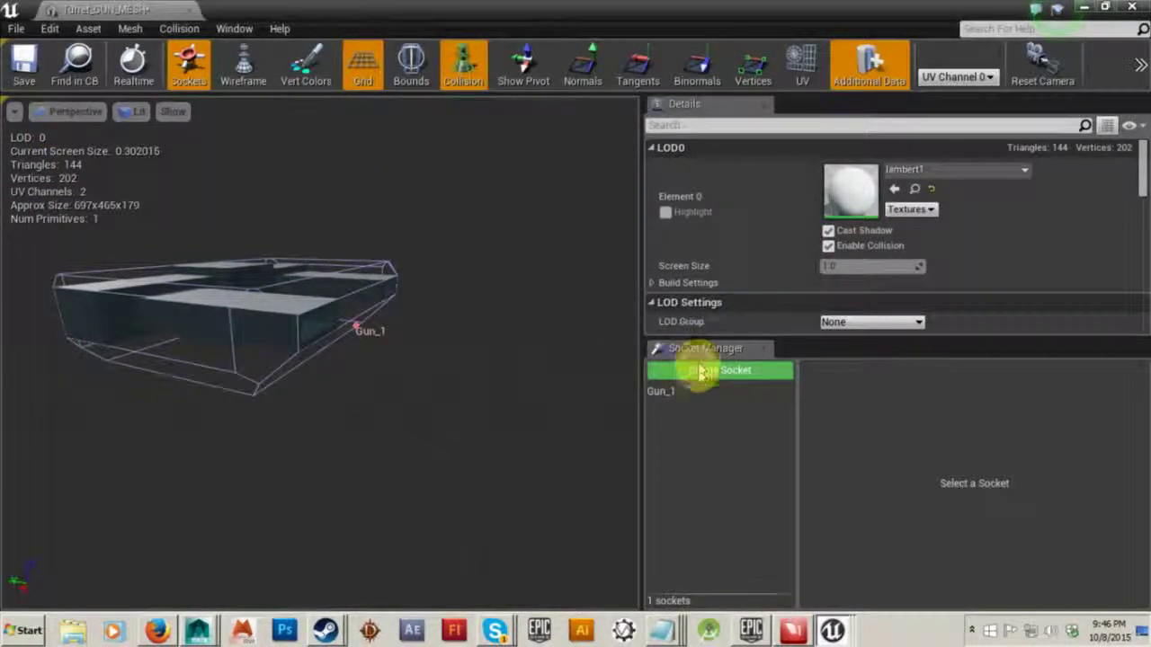
Step: Create a second socket named Gun_2 and move it in the Top view to X -220, Y -420, opposite Gun_1
left_click(701, 371)
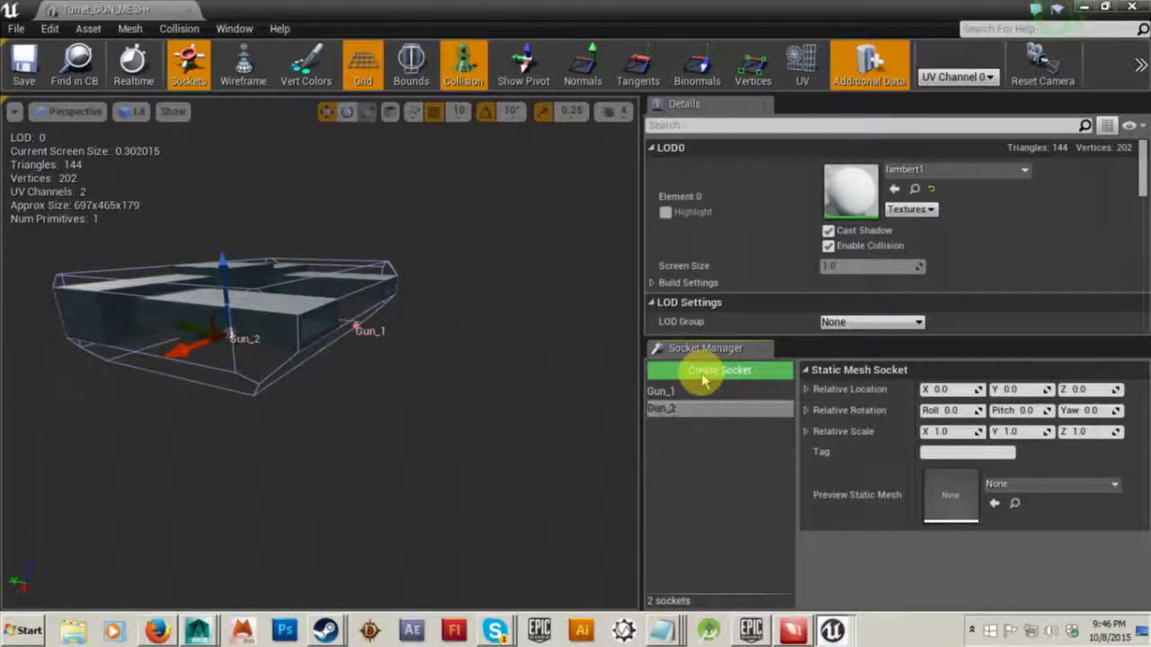
type("Gun_2")
key("Return")
left_click(72, 111)
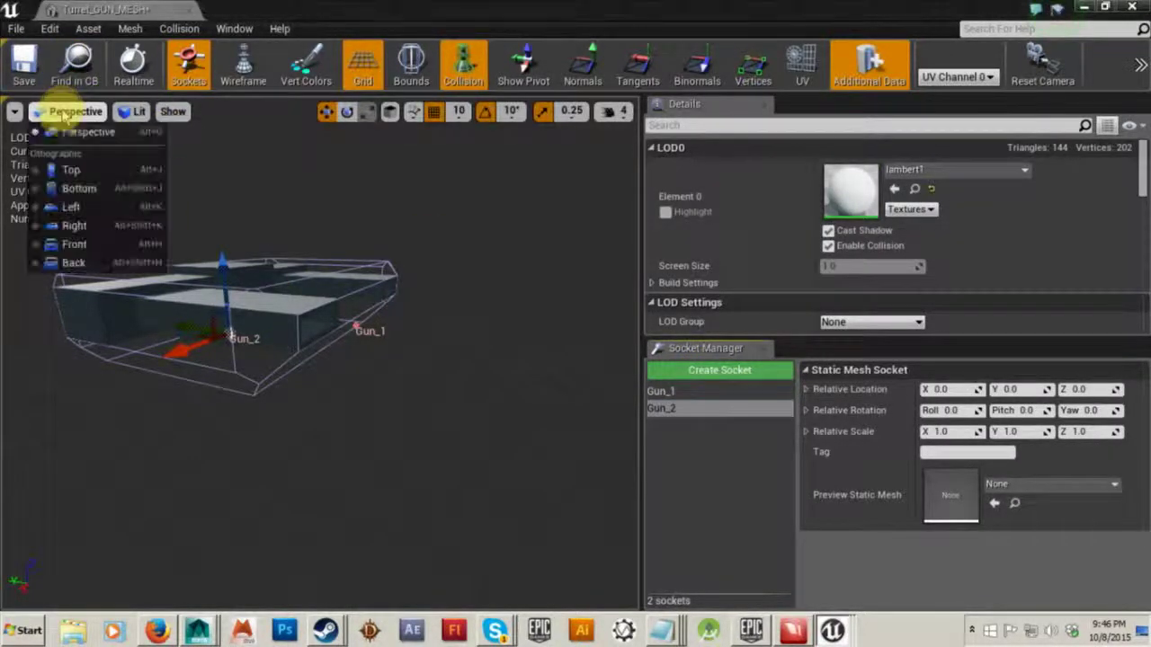
left_click(67, 169)
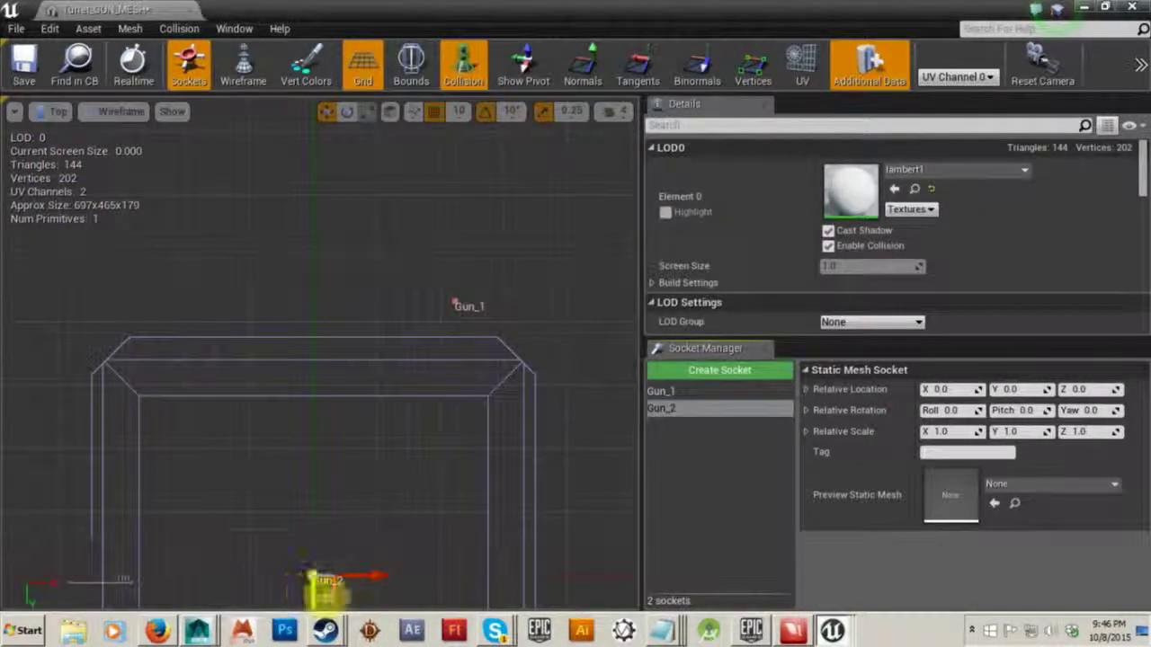
left_click_drag(333, 593, 99, 183)
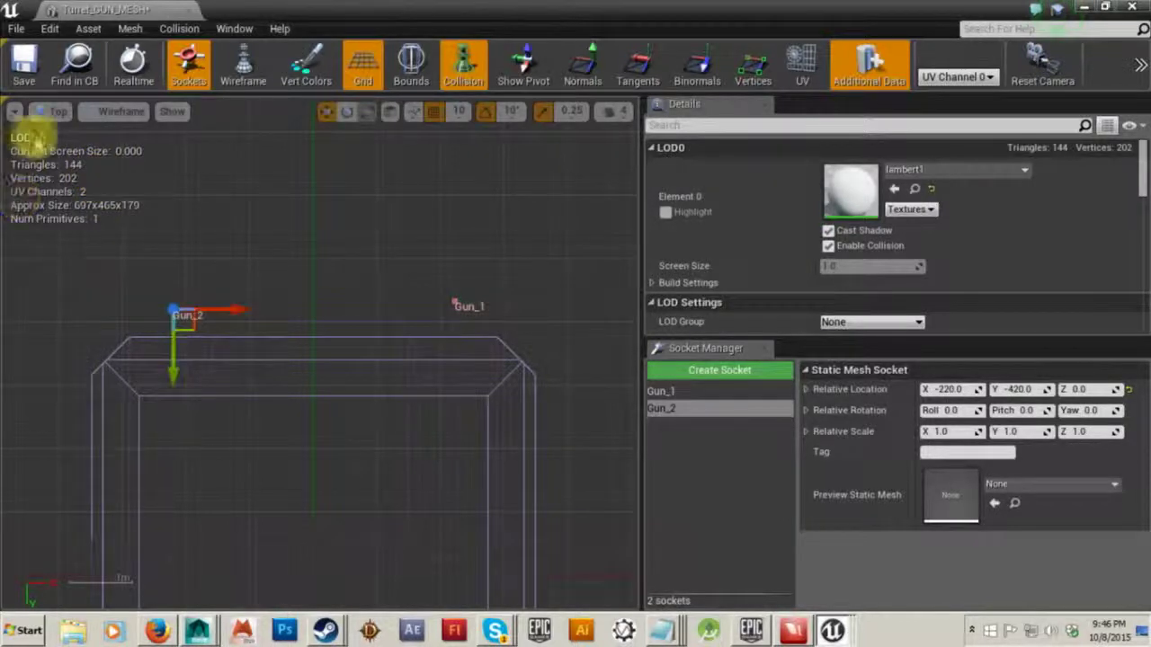
Step: Raise the Gun_2 socket to Z 120 in the Front view, level with Gun_1
left_click(58, 112)
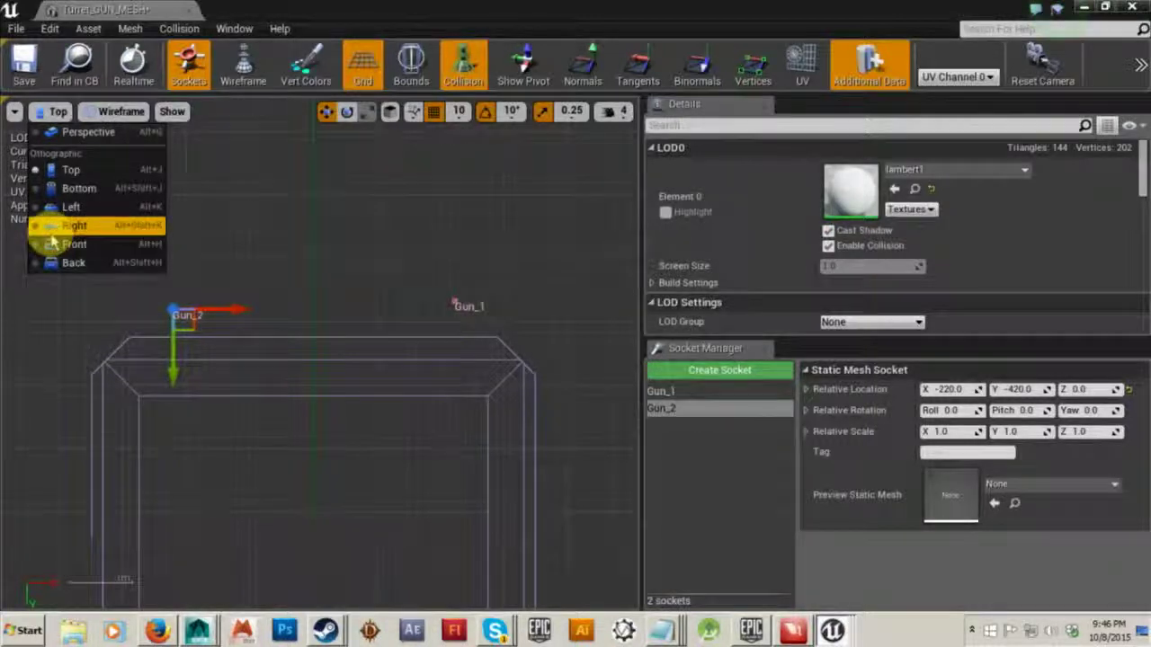
left_click(54, 244)
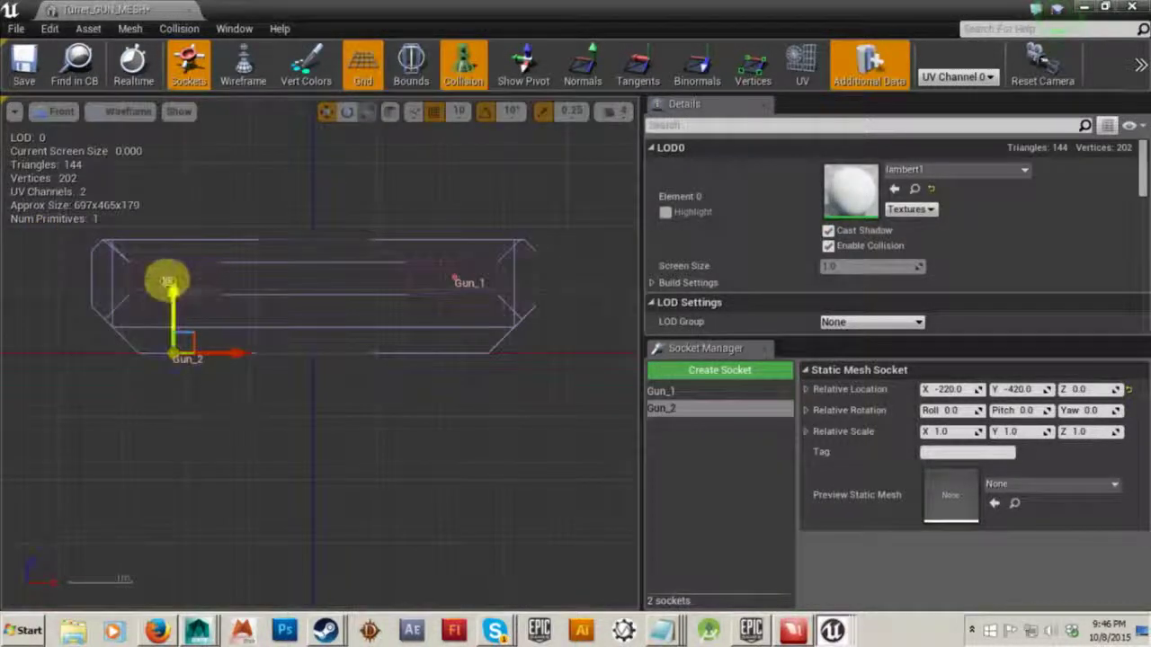
left_click_drag(172, 284, 167, 218)
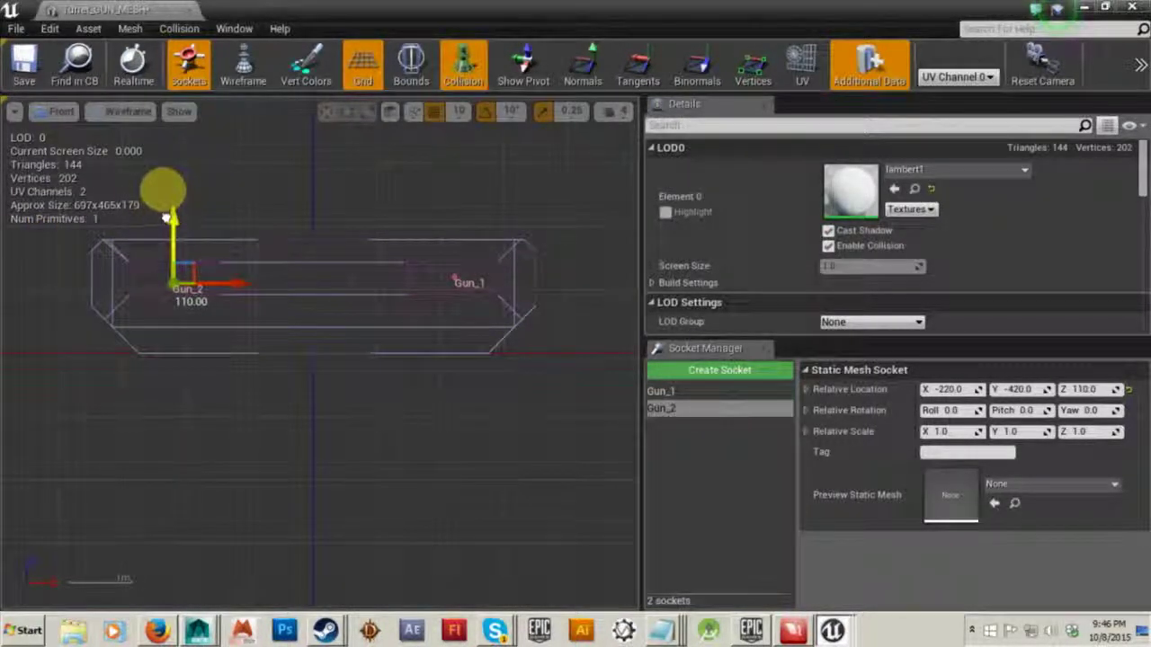
Step: Shift the Gun_2 socket to Y -430 in the Top view to line up with Gun_1, and check both sockets in Perspective
left_click(61, 111)
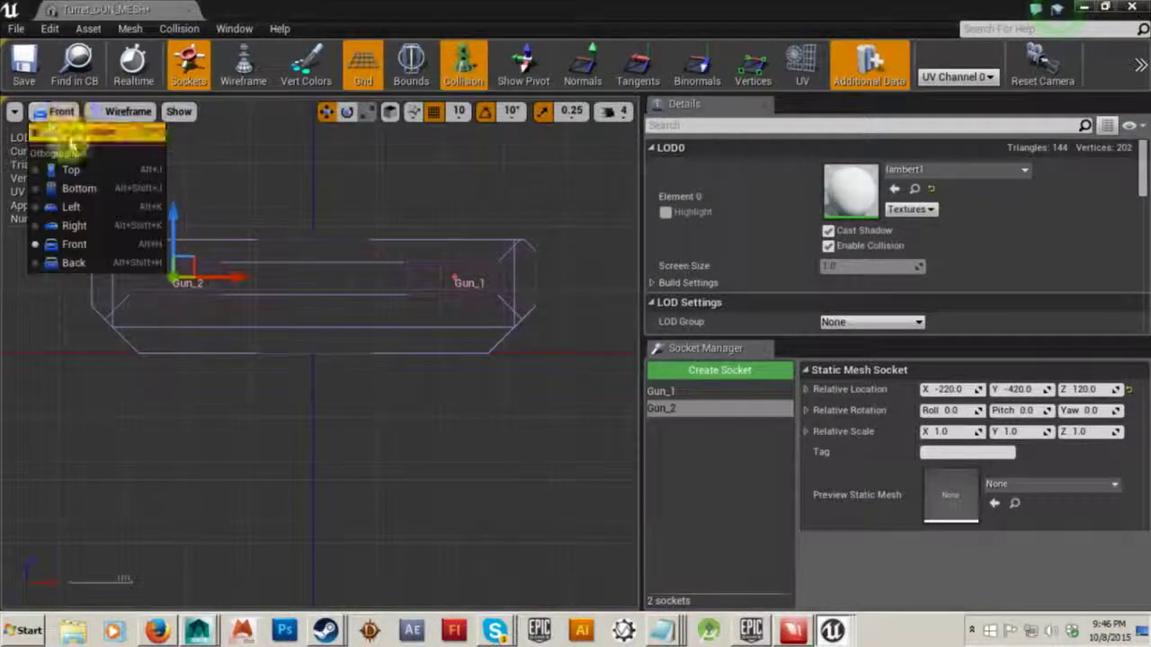
left_click(72, 169)
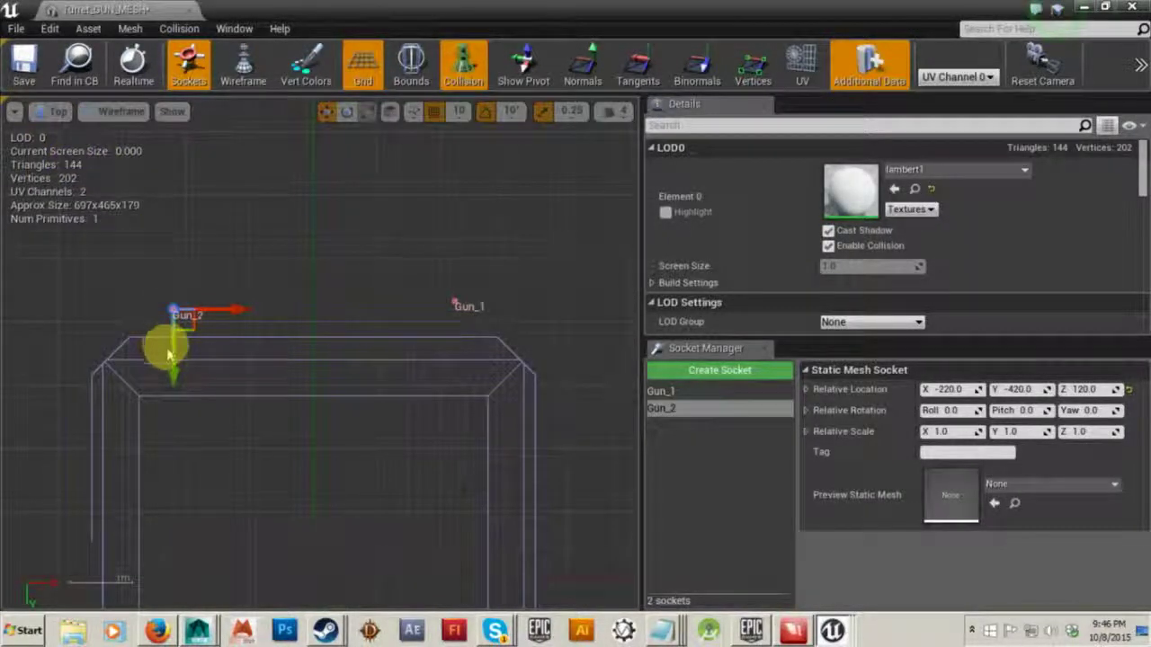
left_click_drag(167, 355, 176, 366)
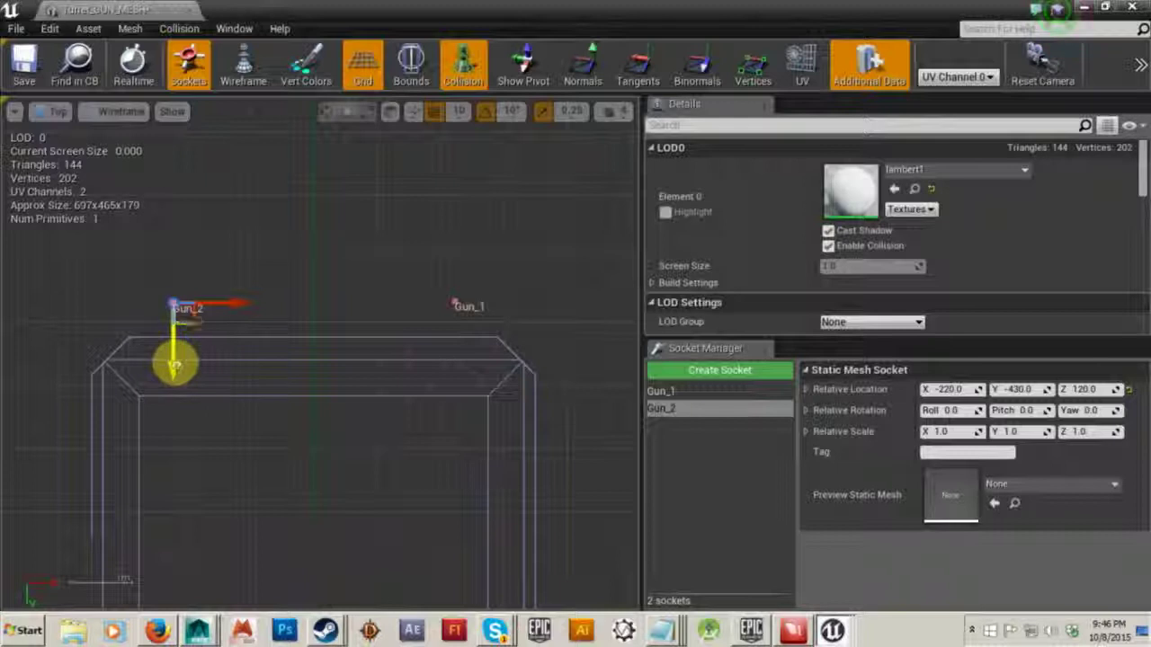
left_click(458, 304)
left_click(309, 239)
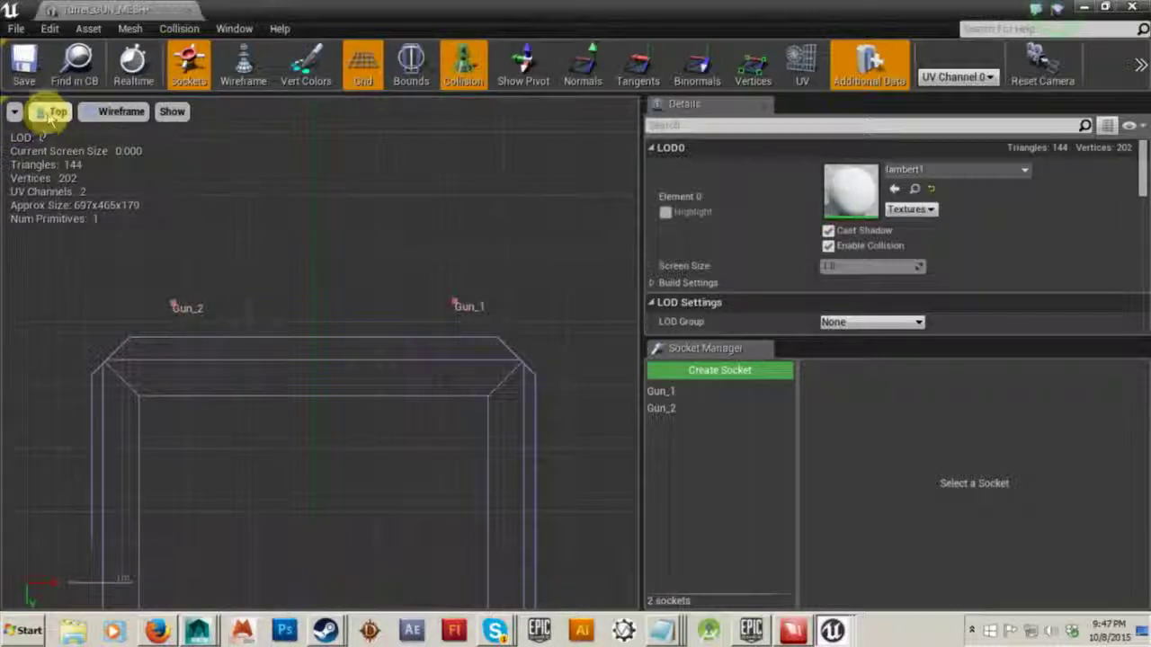
left_click(54, 114)
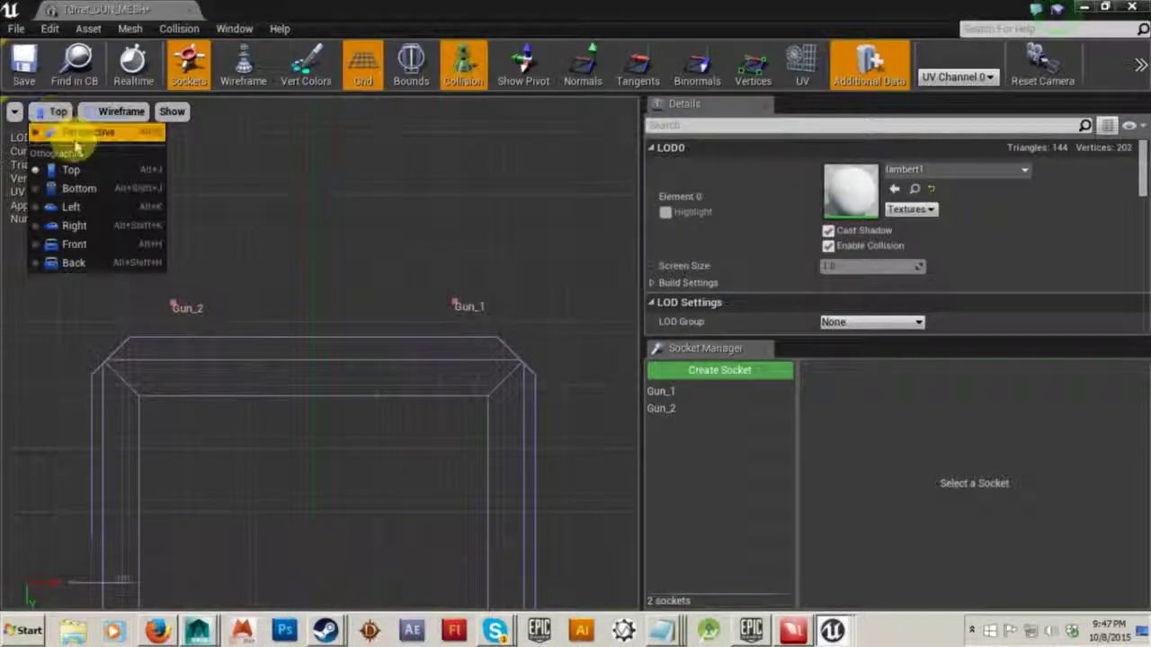
left_click(90, 133)
left_click_drag(471, 390, 539, 413)
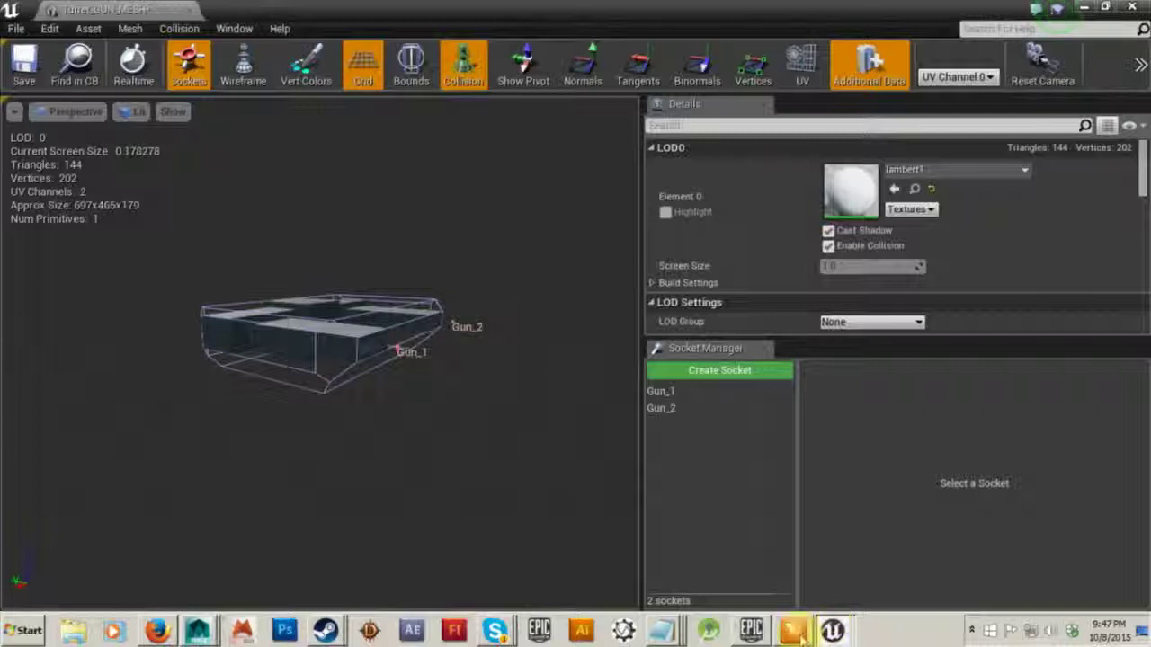